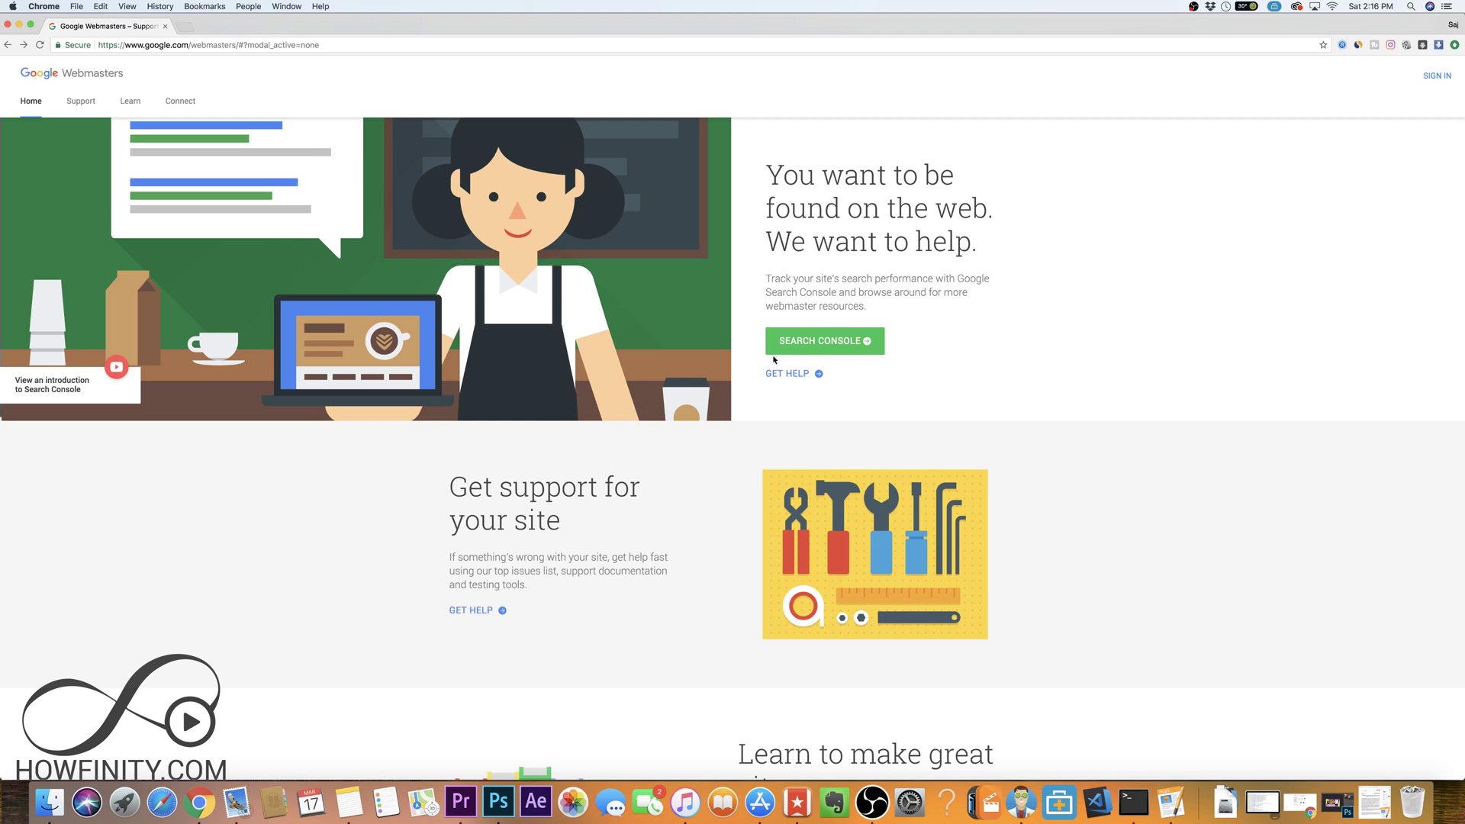
Go from the Google Webmasters home page to the Search Console welcome page
click(813, 342)
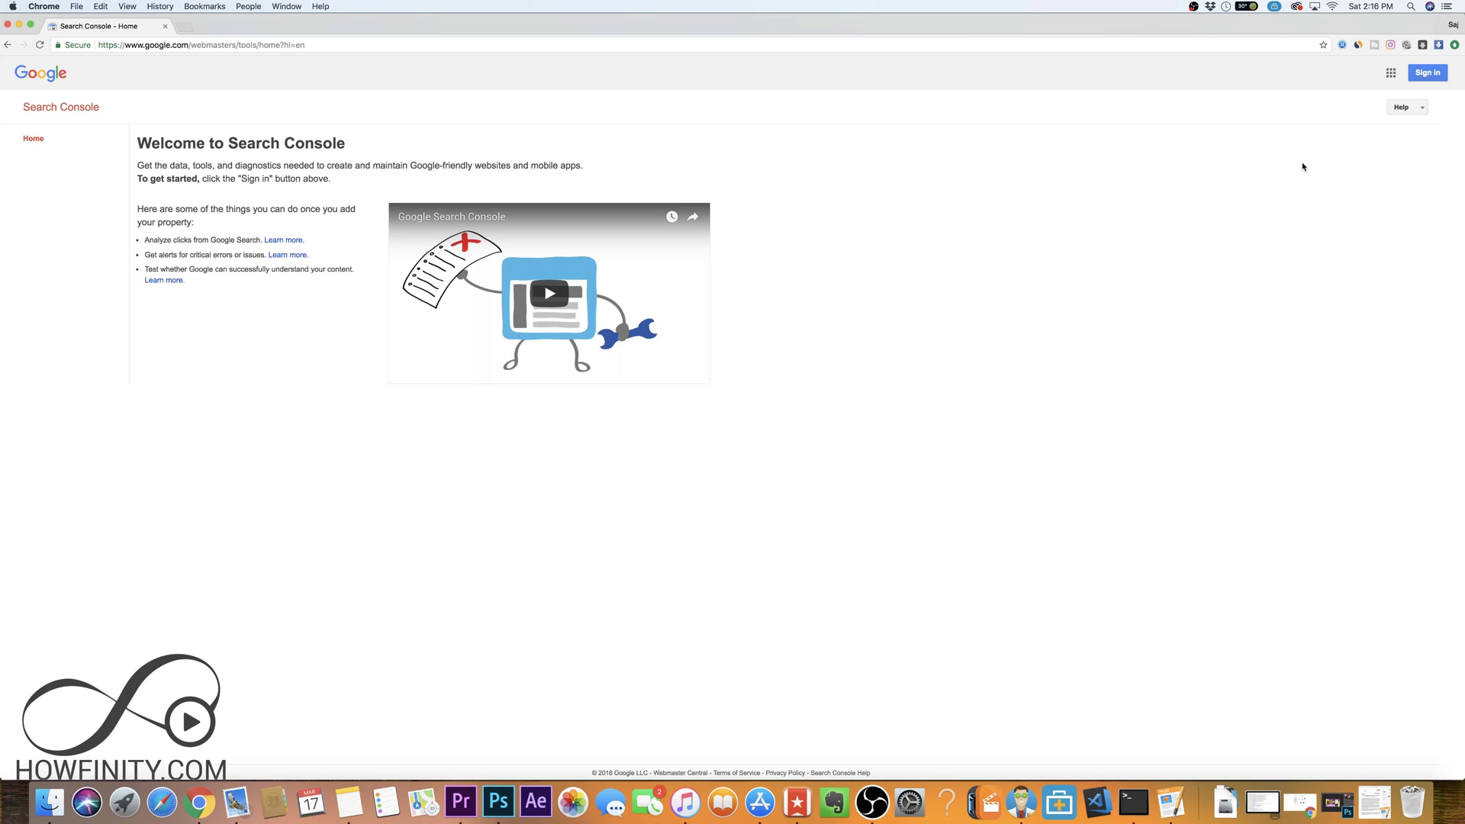
Sign in with the Google account to reach the home list of three site properties
click(1427, 74)
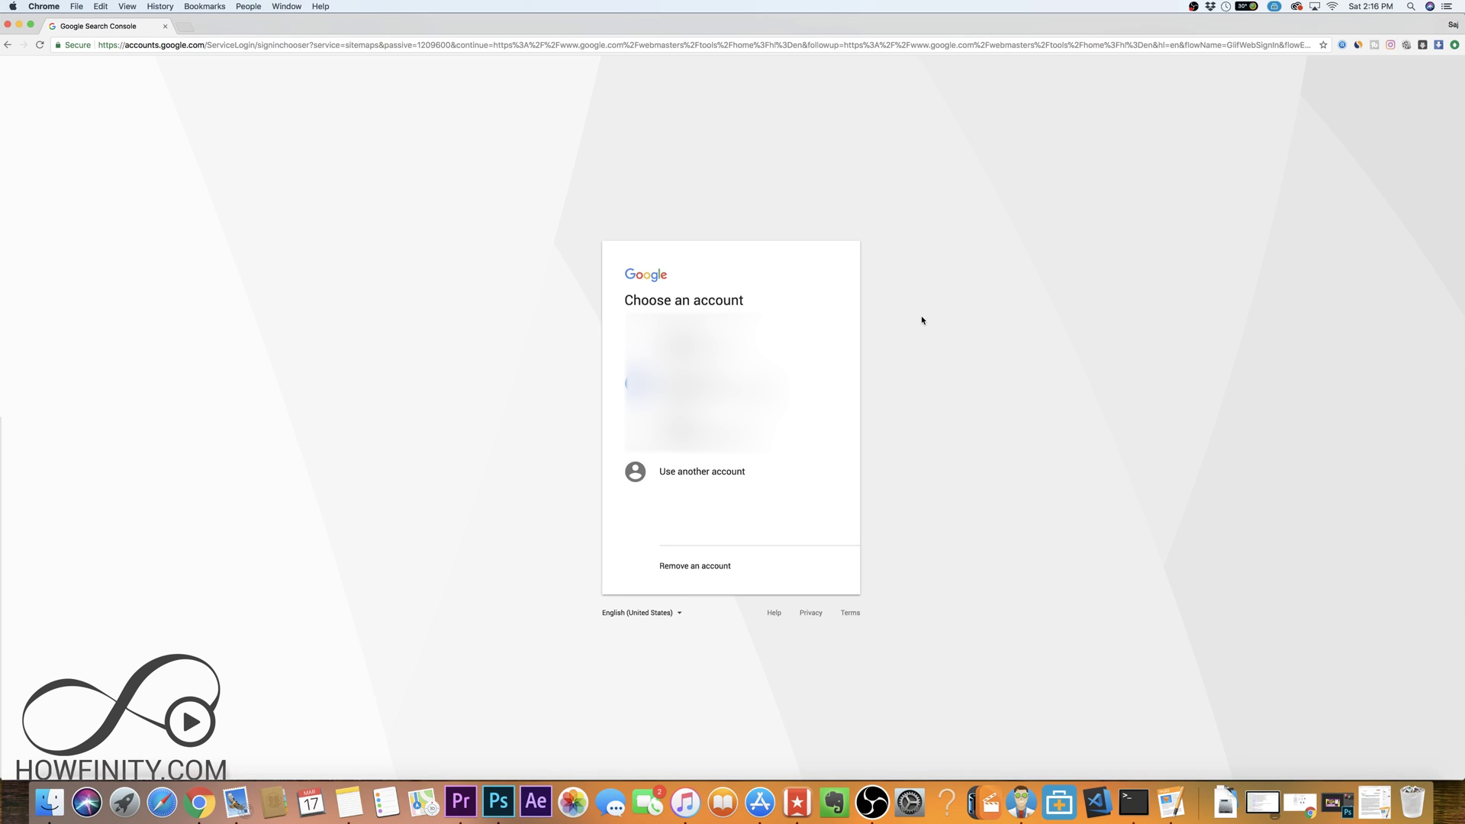
click(823, 349)
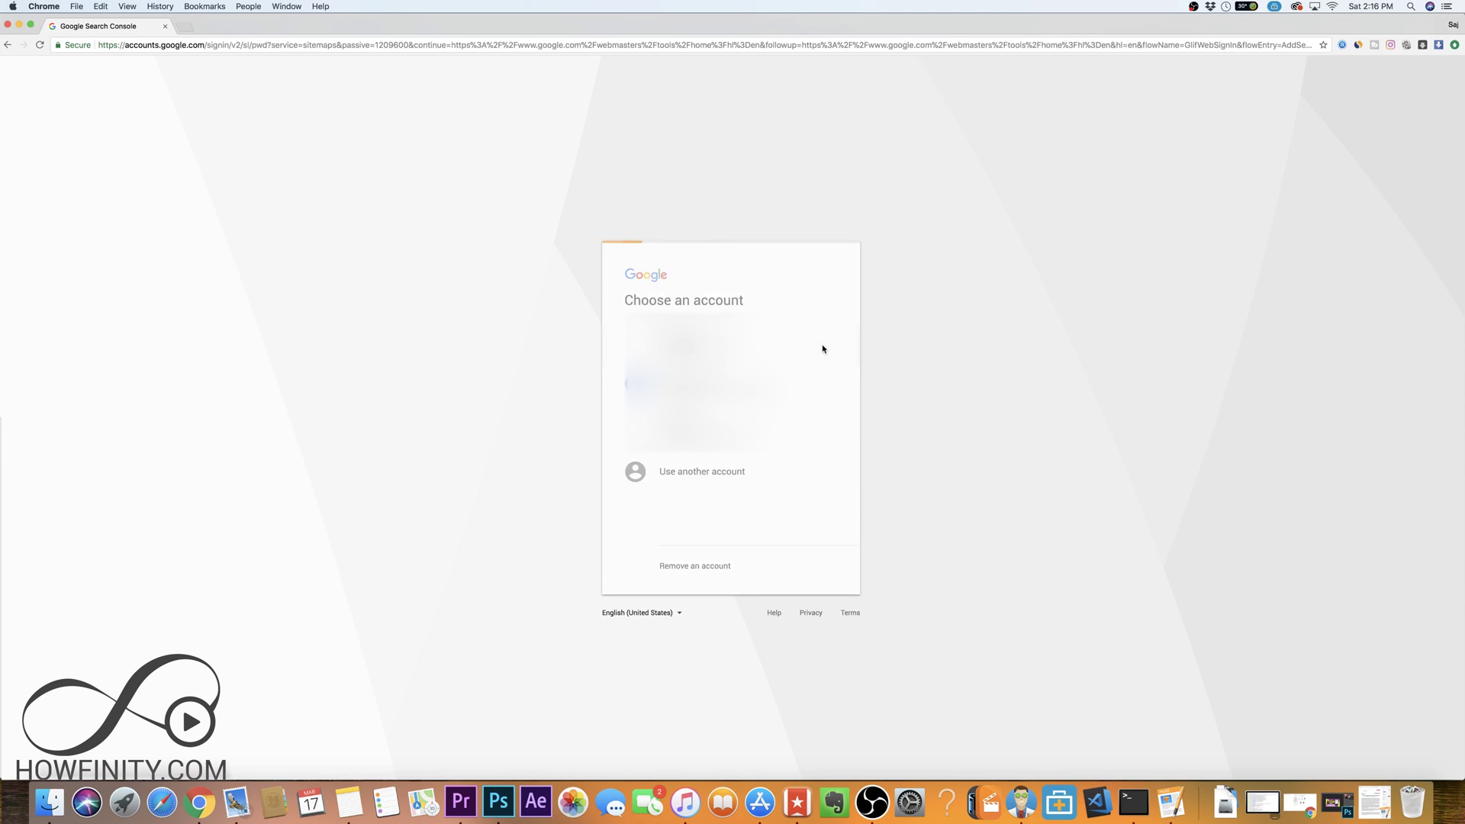
click(822, 458)
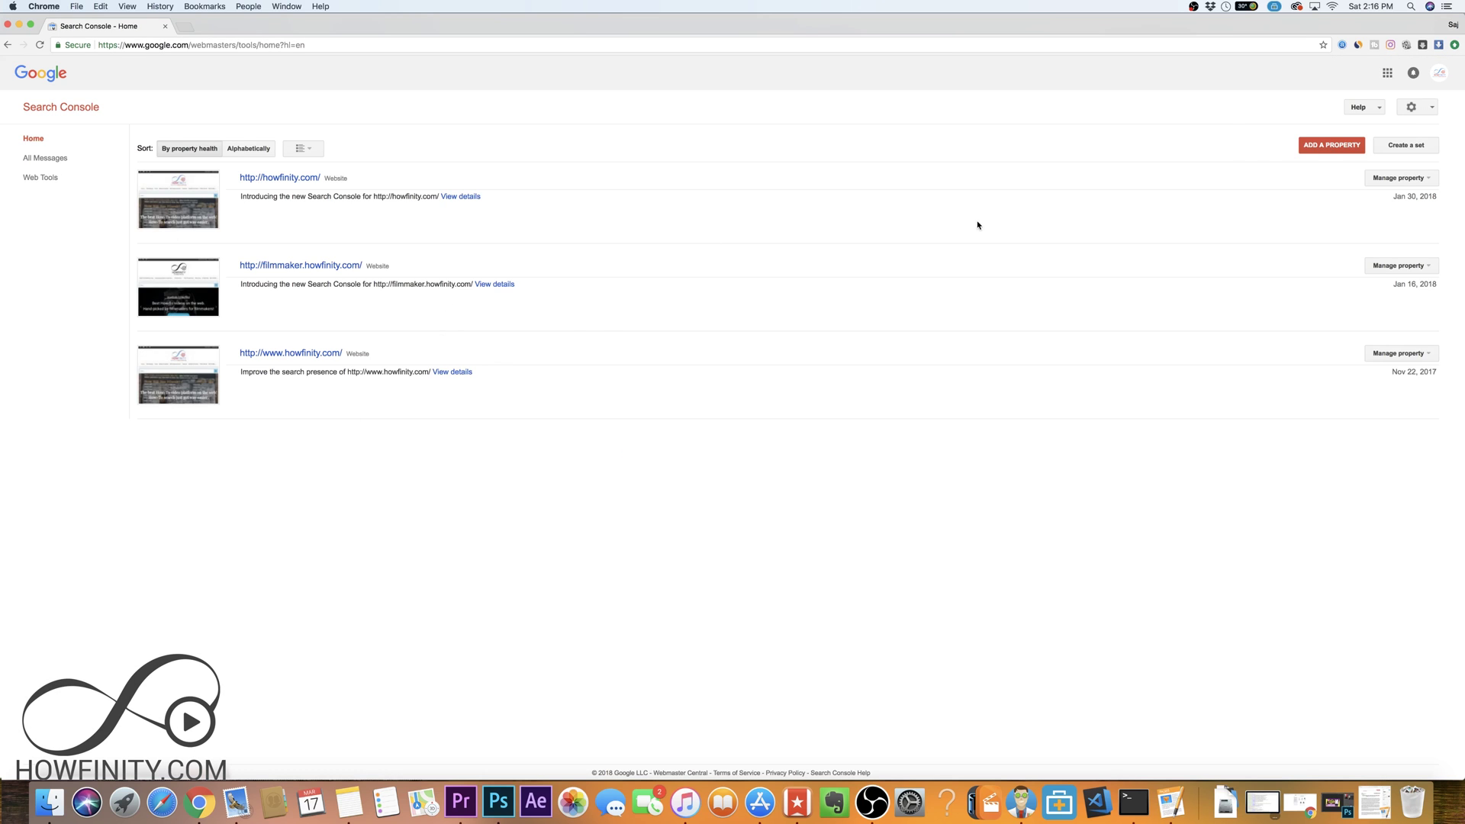
click(1325, 145)
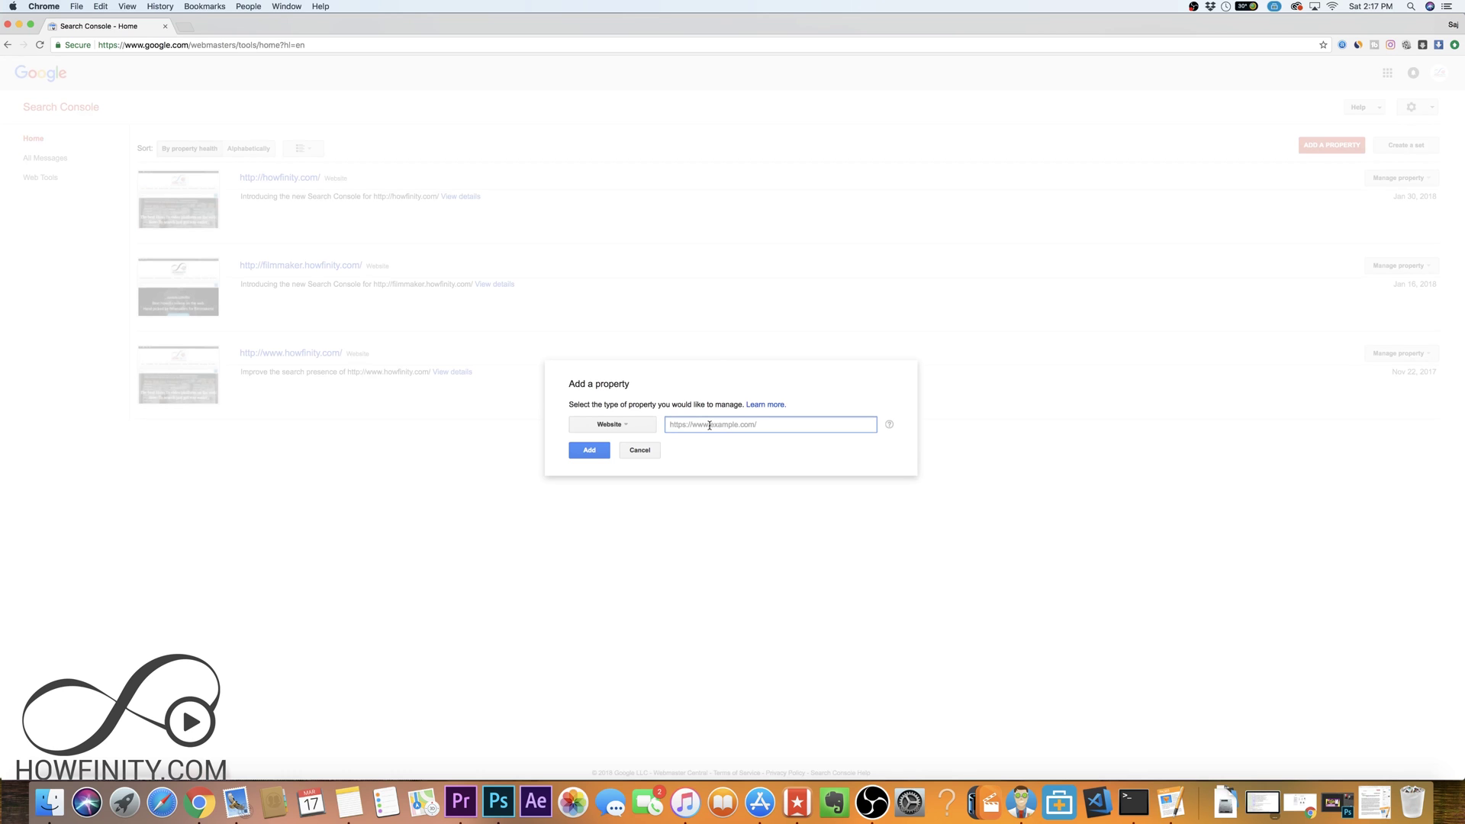
text(http://tech.howfinity.com)
click(628, 423)
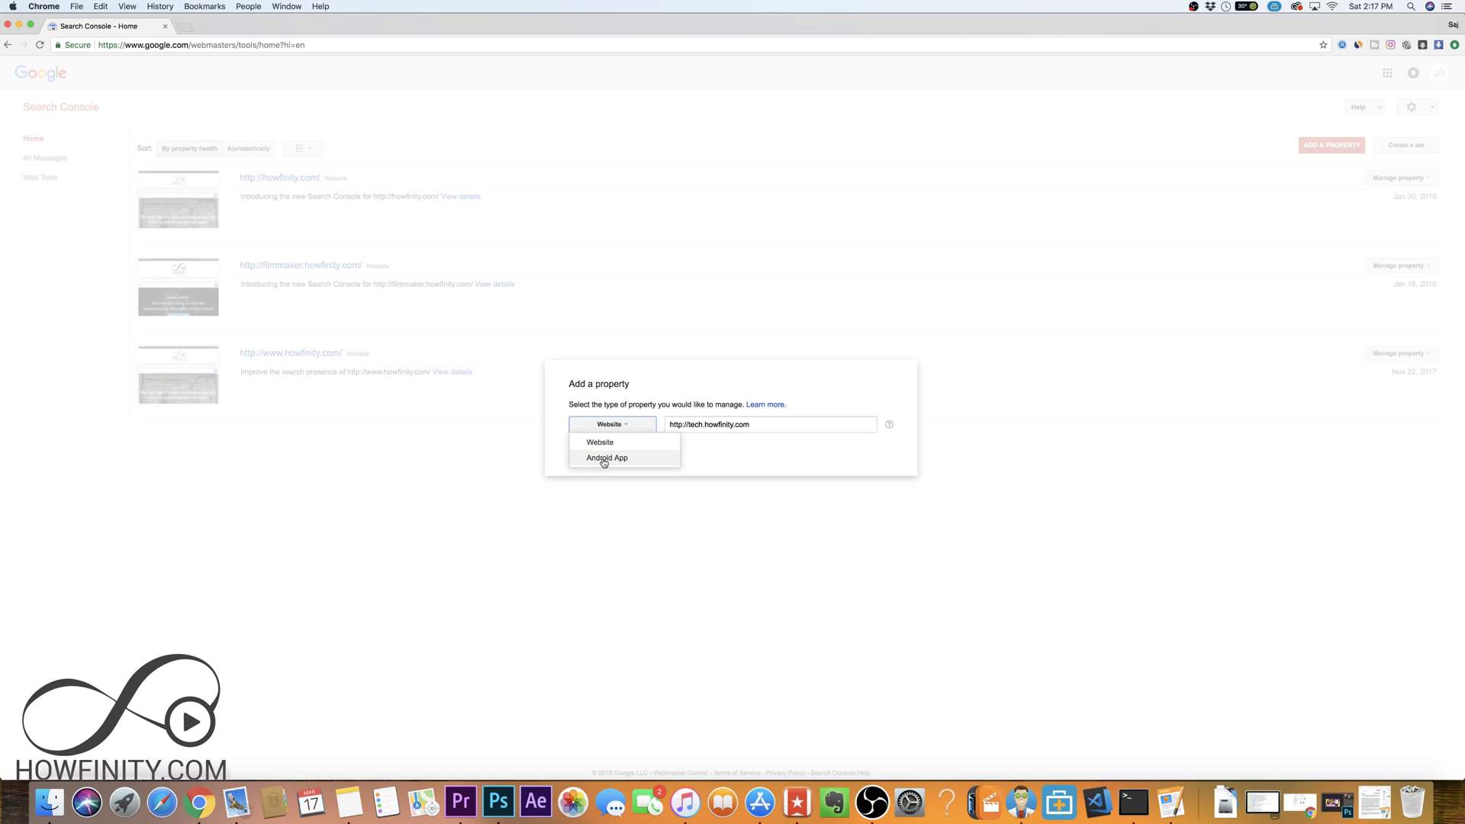
click(627, 424)
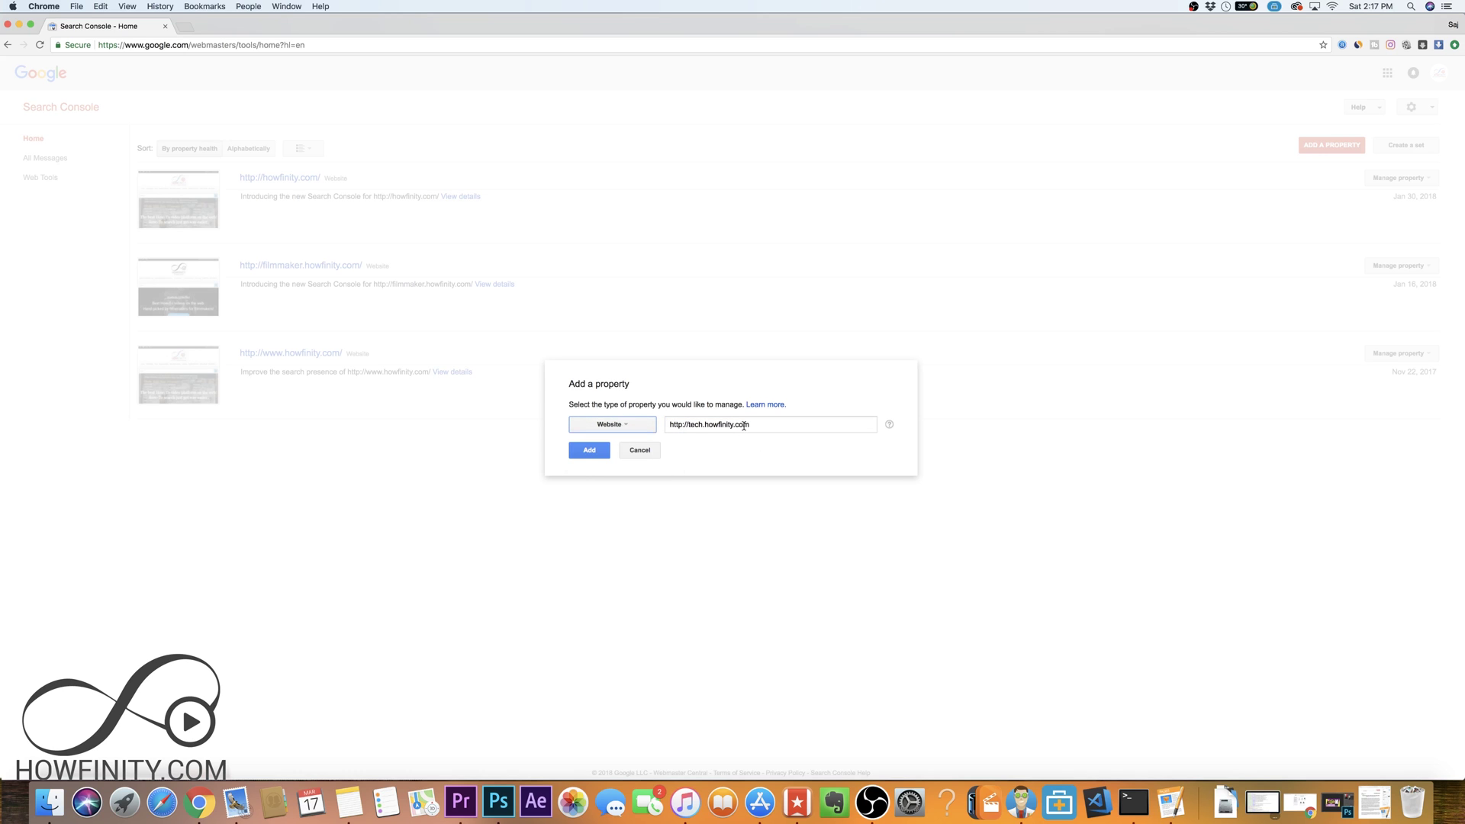
click(582, 457)
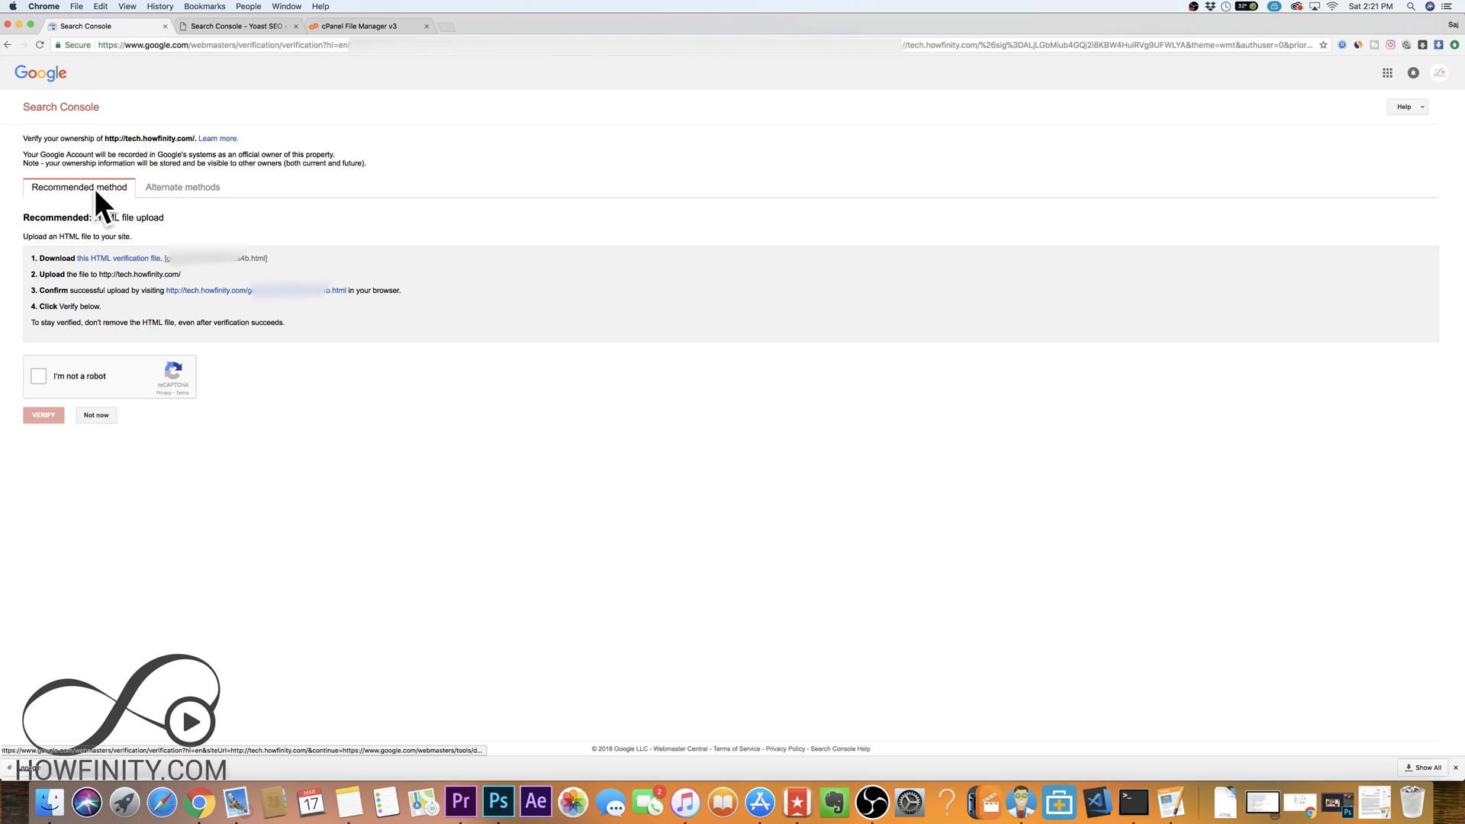
Download the HTML verification file and review the Alternate methods before moving to cPanel File Manager
click(111, 261)
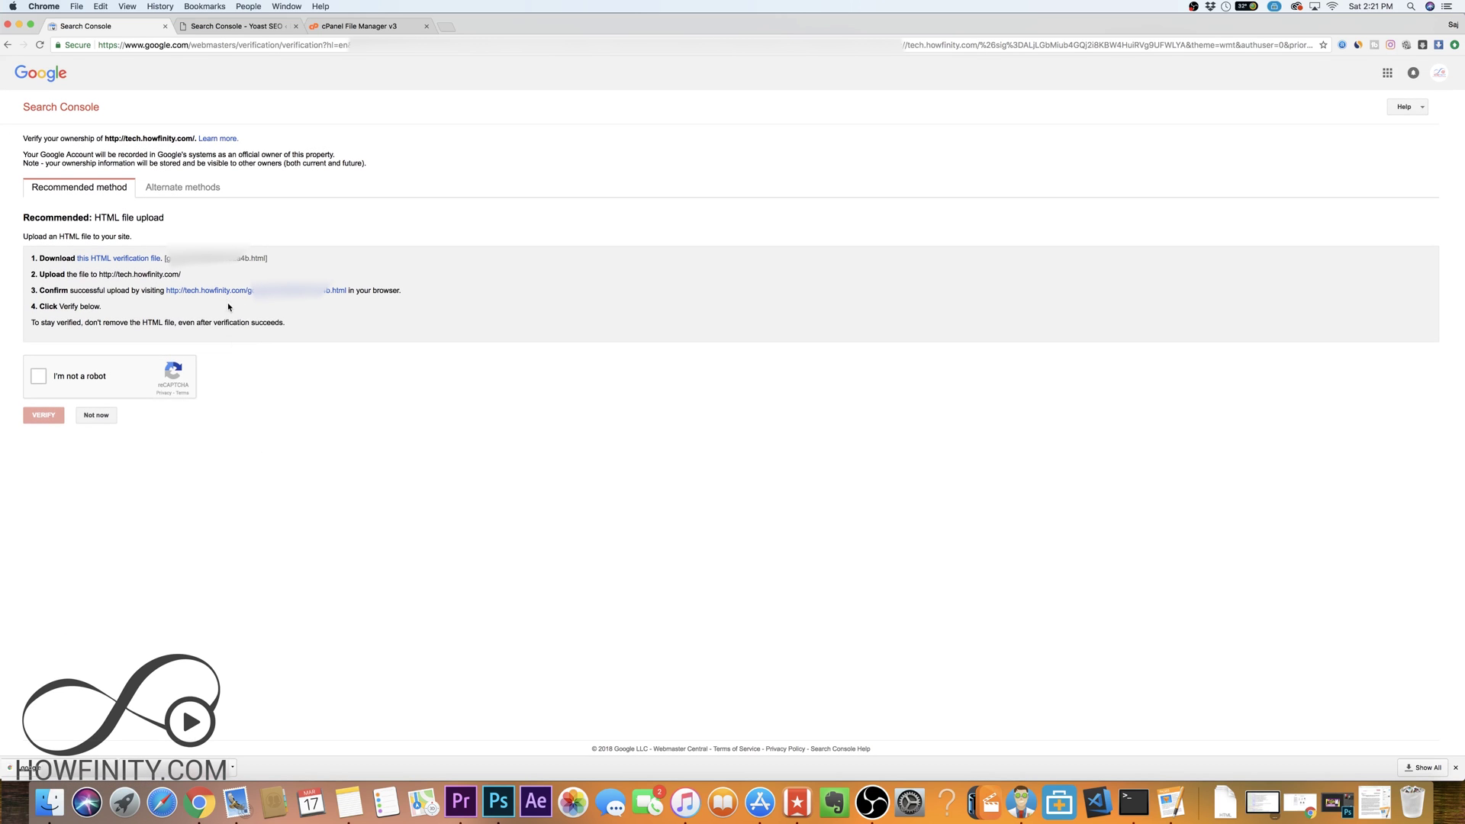
click(169, 190)
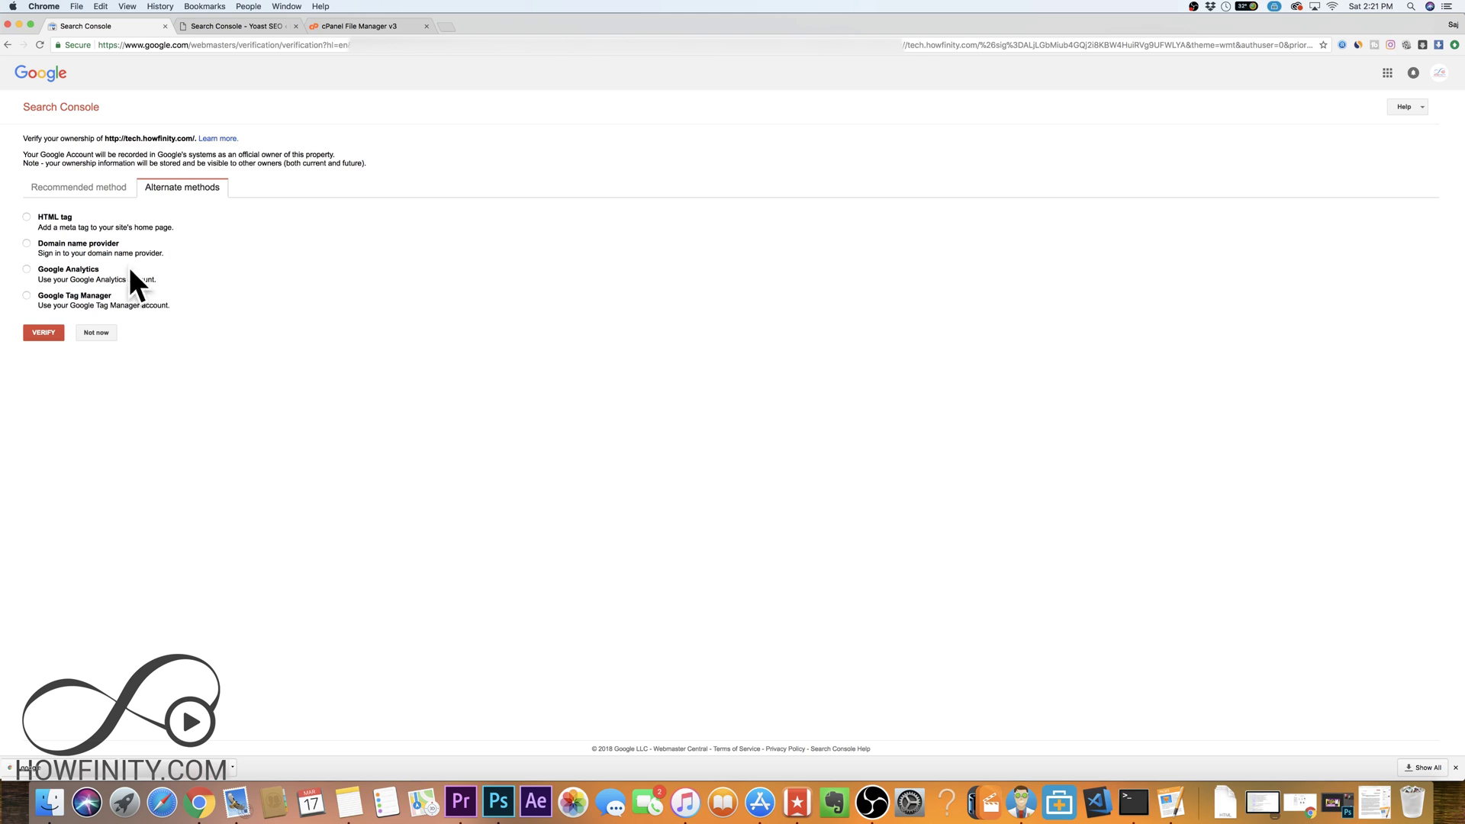
click(62, 190)
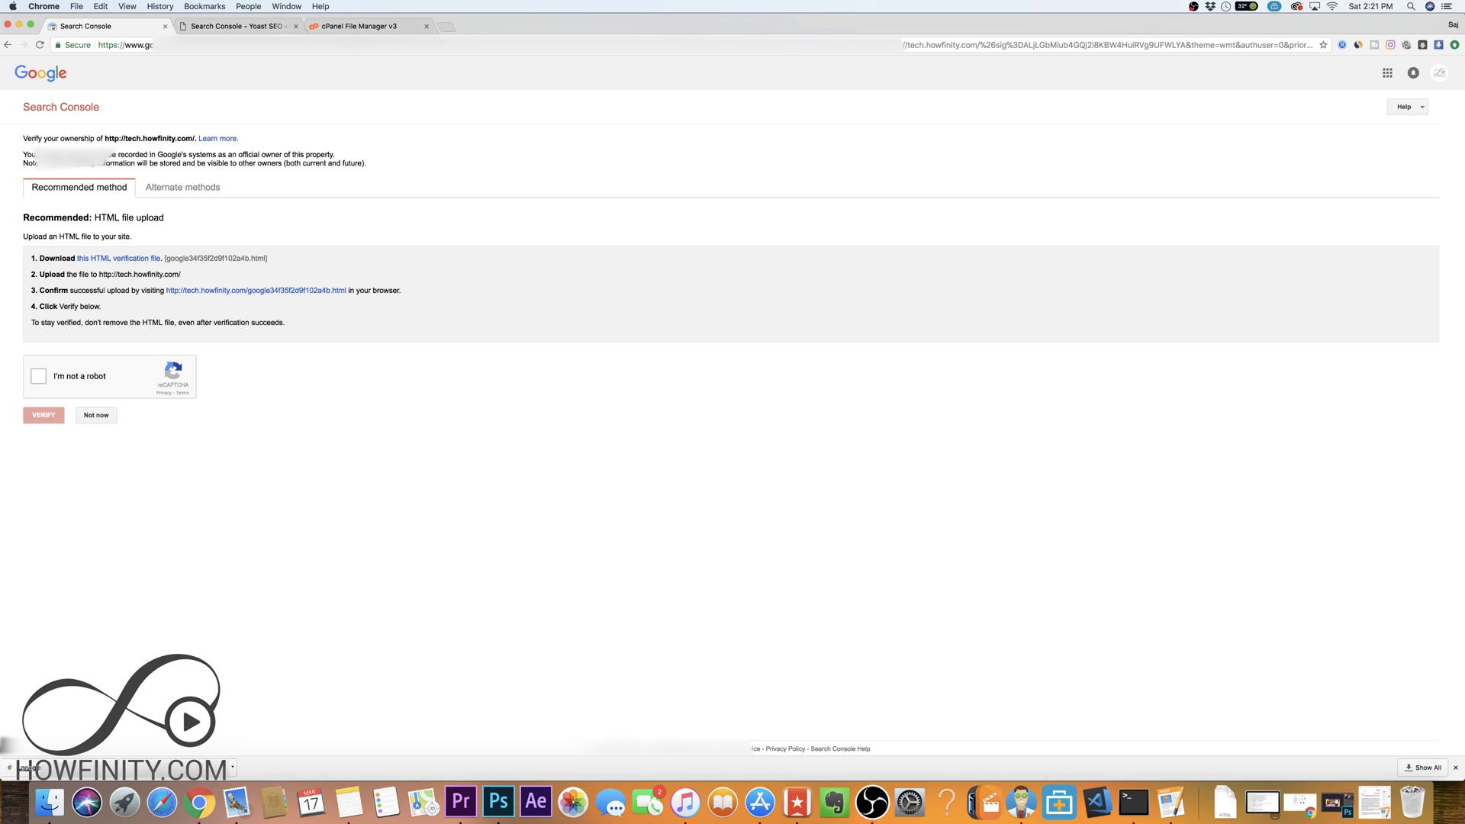
click(352, 28)
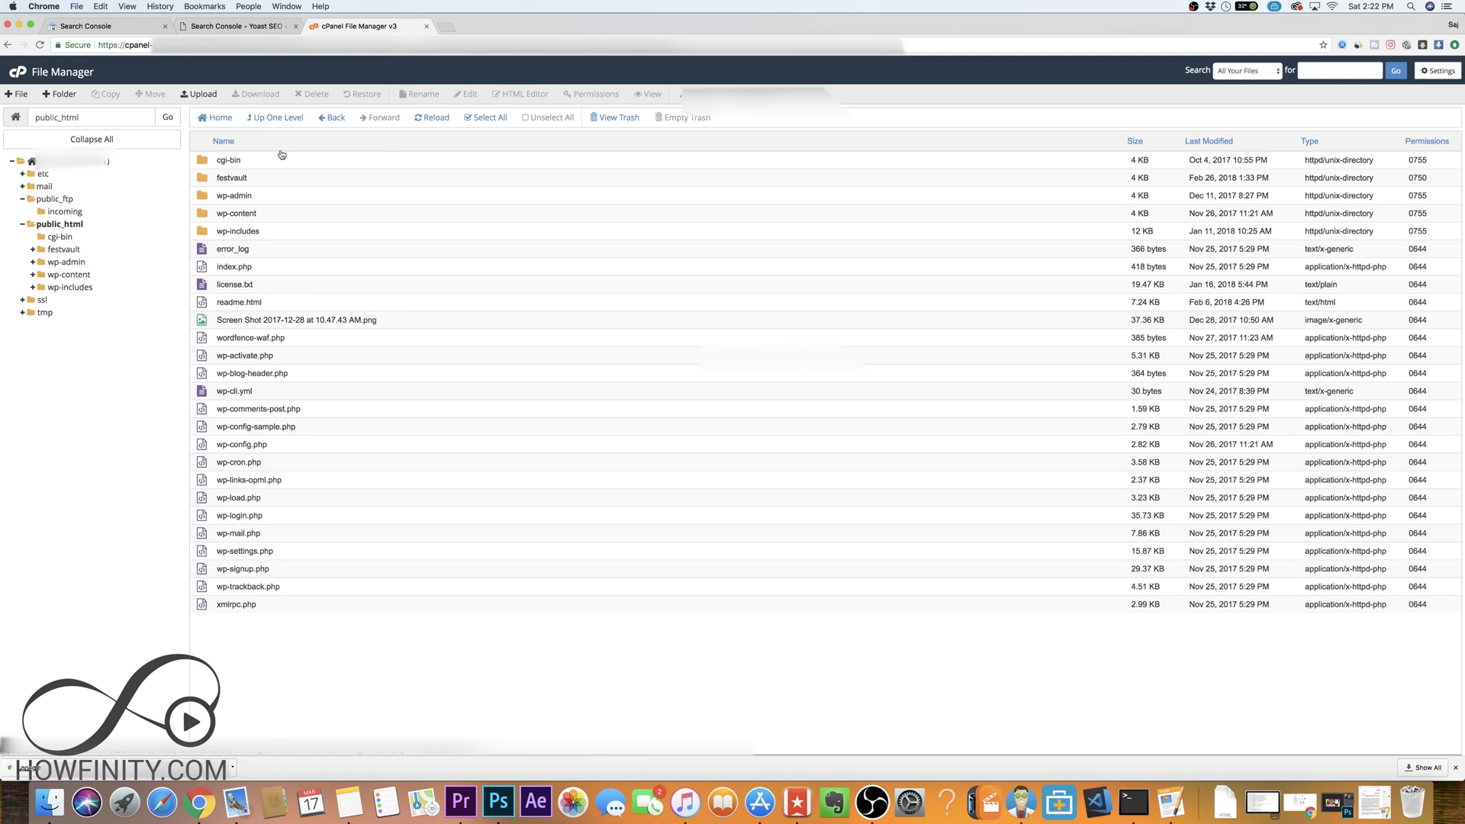
On cPanel's upload page, locate the google verification HTML file in Downloads, cancel, and go to WordPress
click(201, 94)
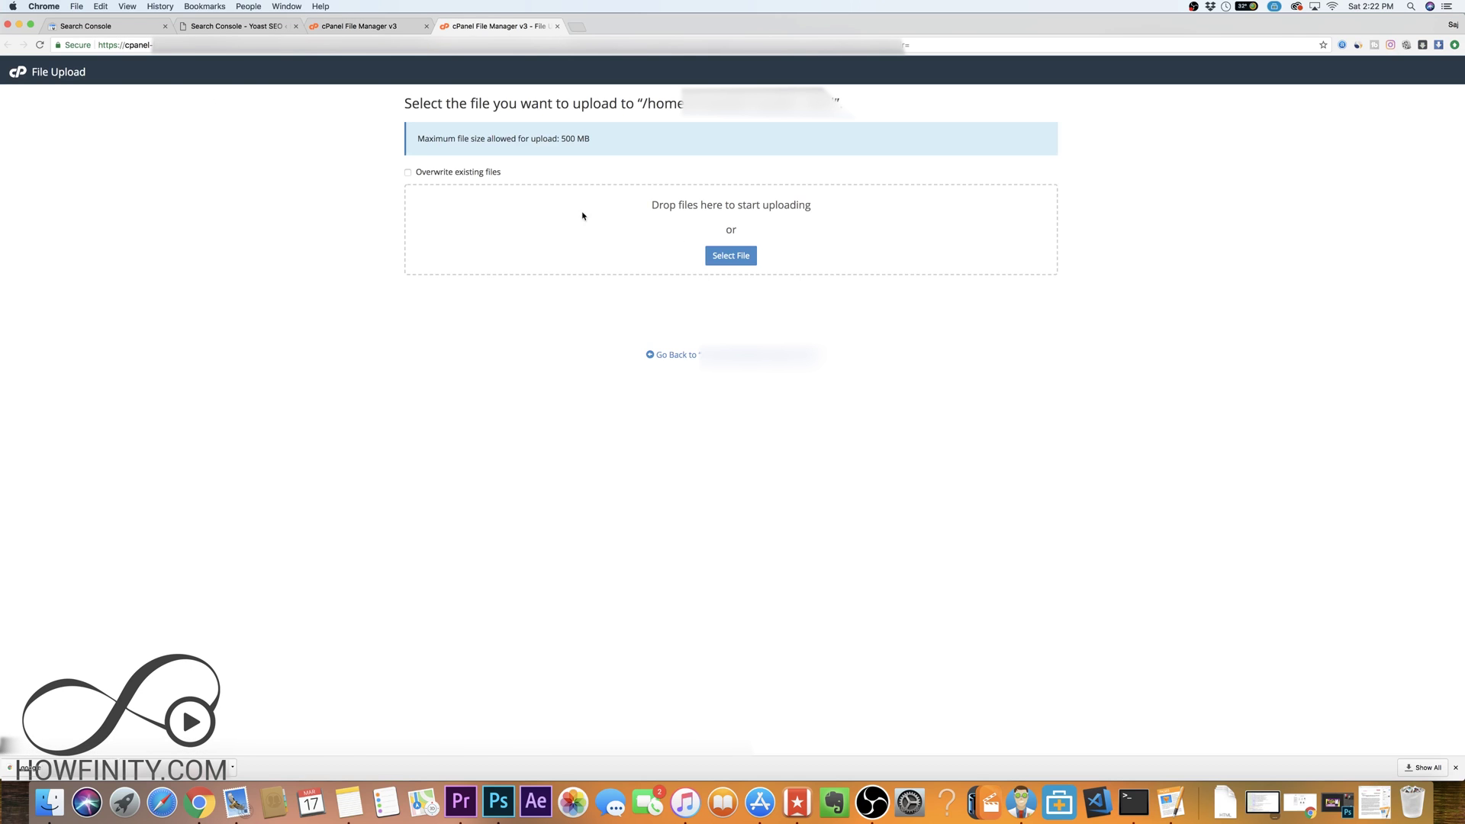
click(732, 256)
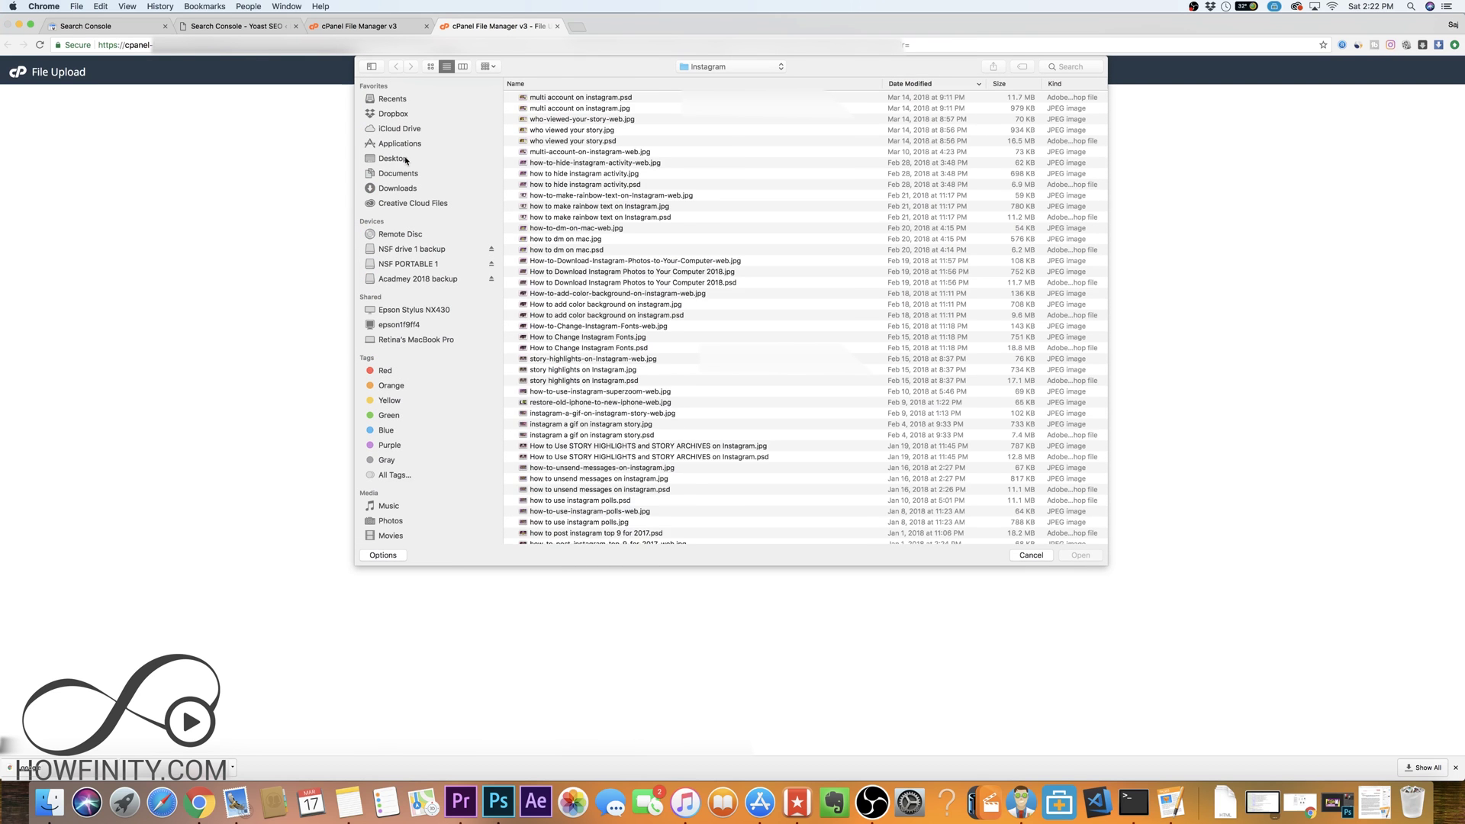
click(406, 159)
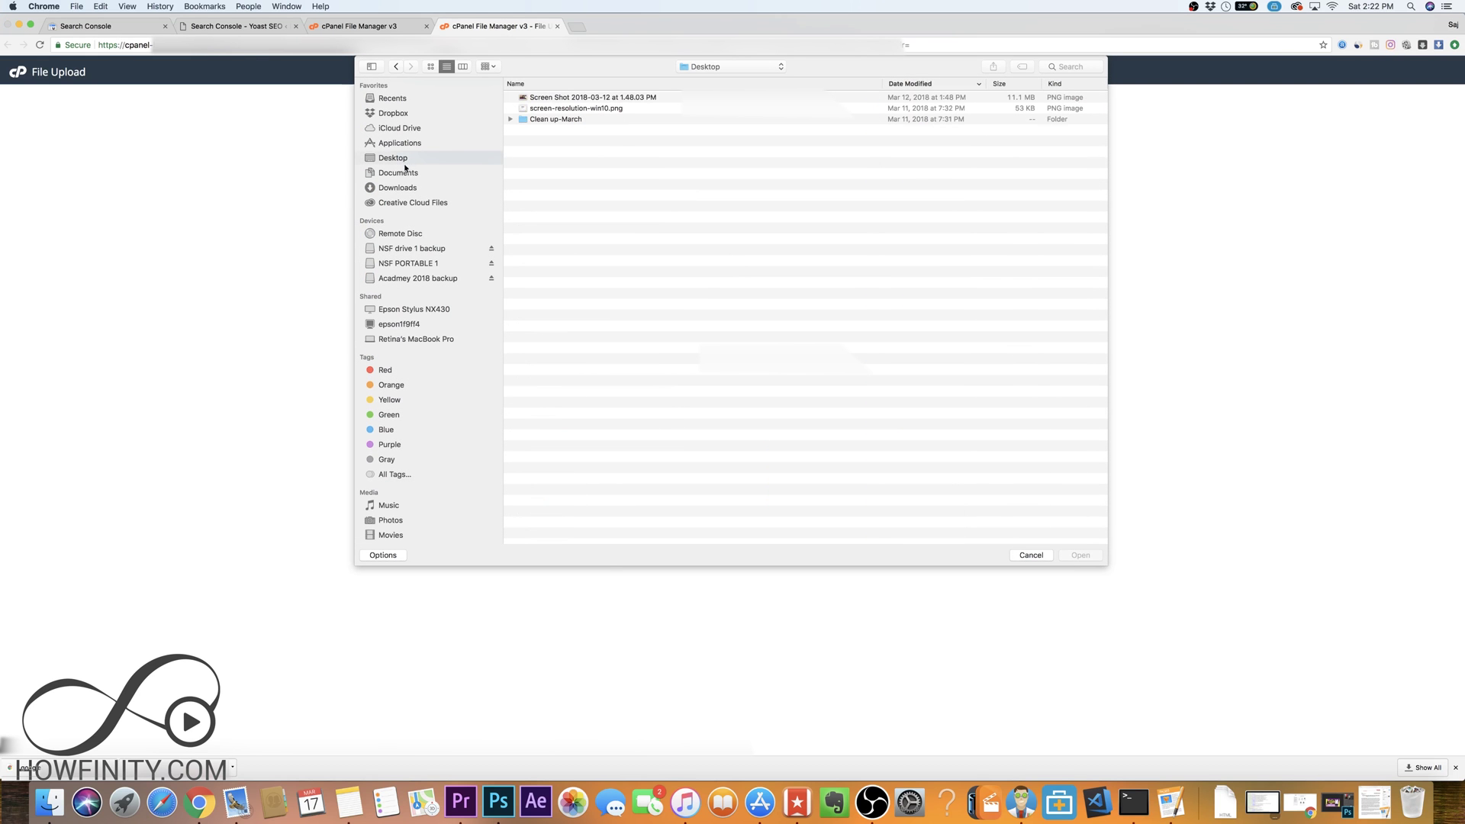
click(397, 188)
click(939, 97)
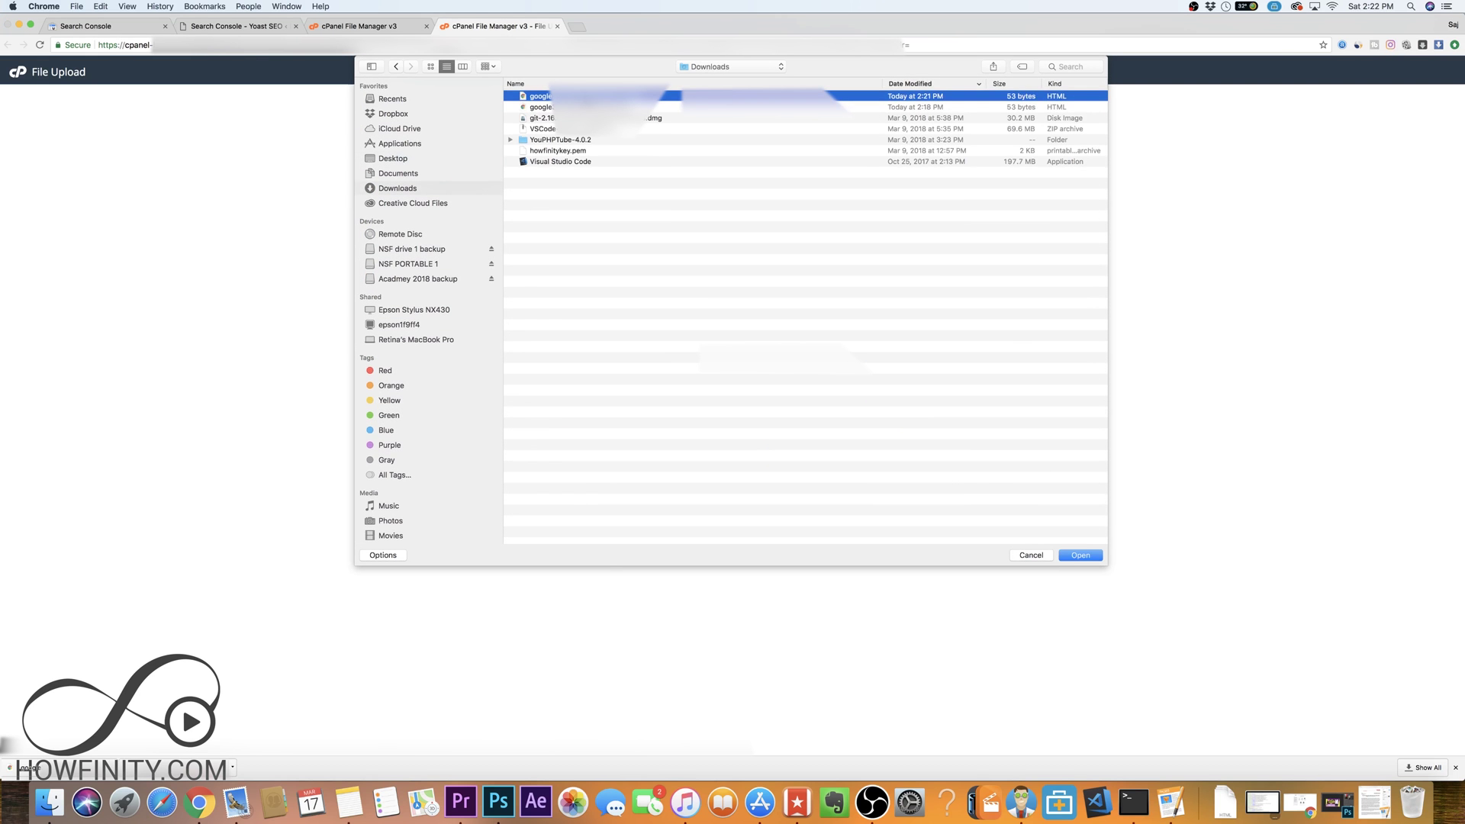
click(1040, 558)
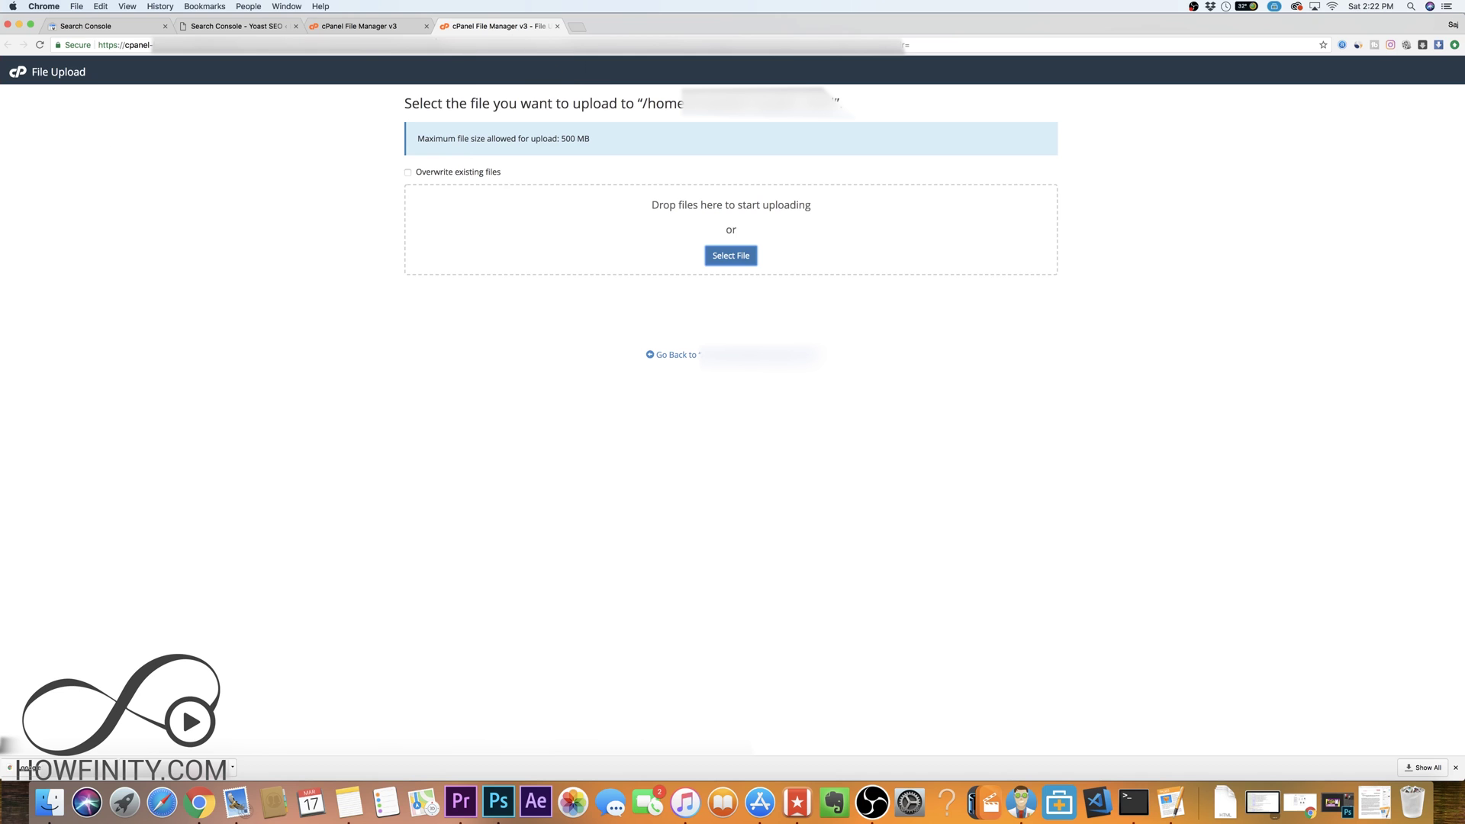
click(211, 29)
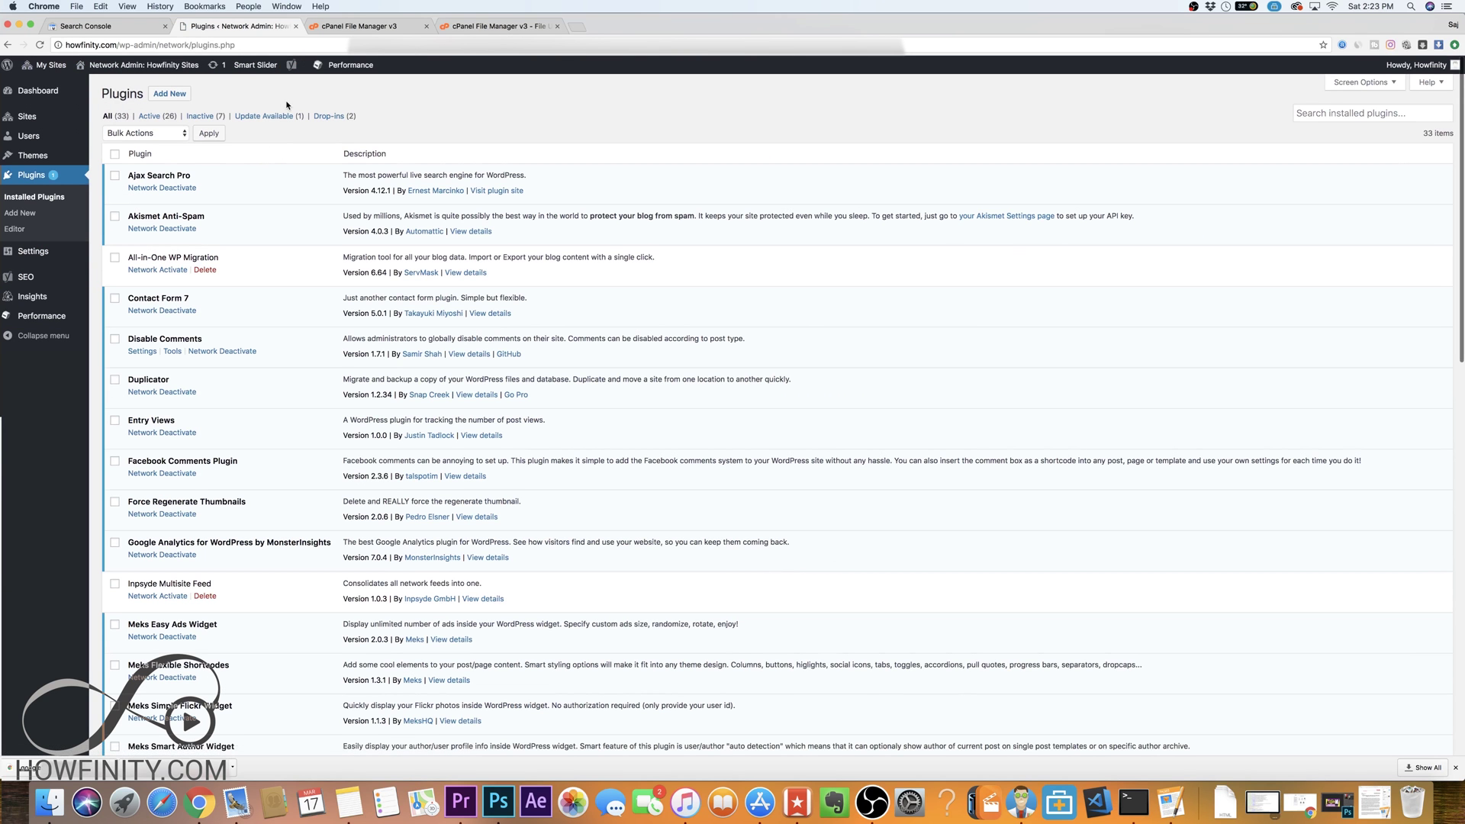
Search the plugin directory for 'yaosoast', then open the SEO > Search Console settings page
click(171, 97)
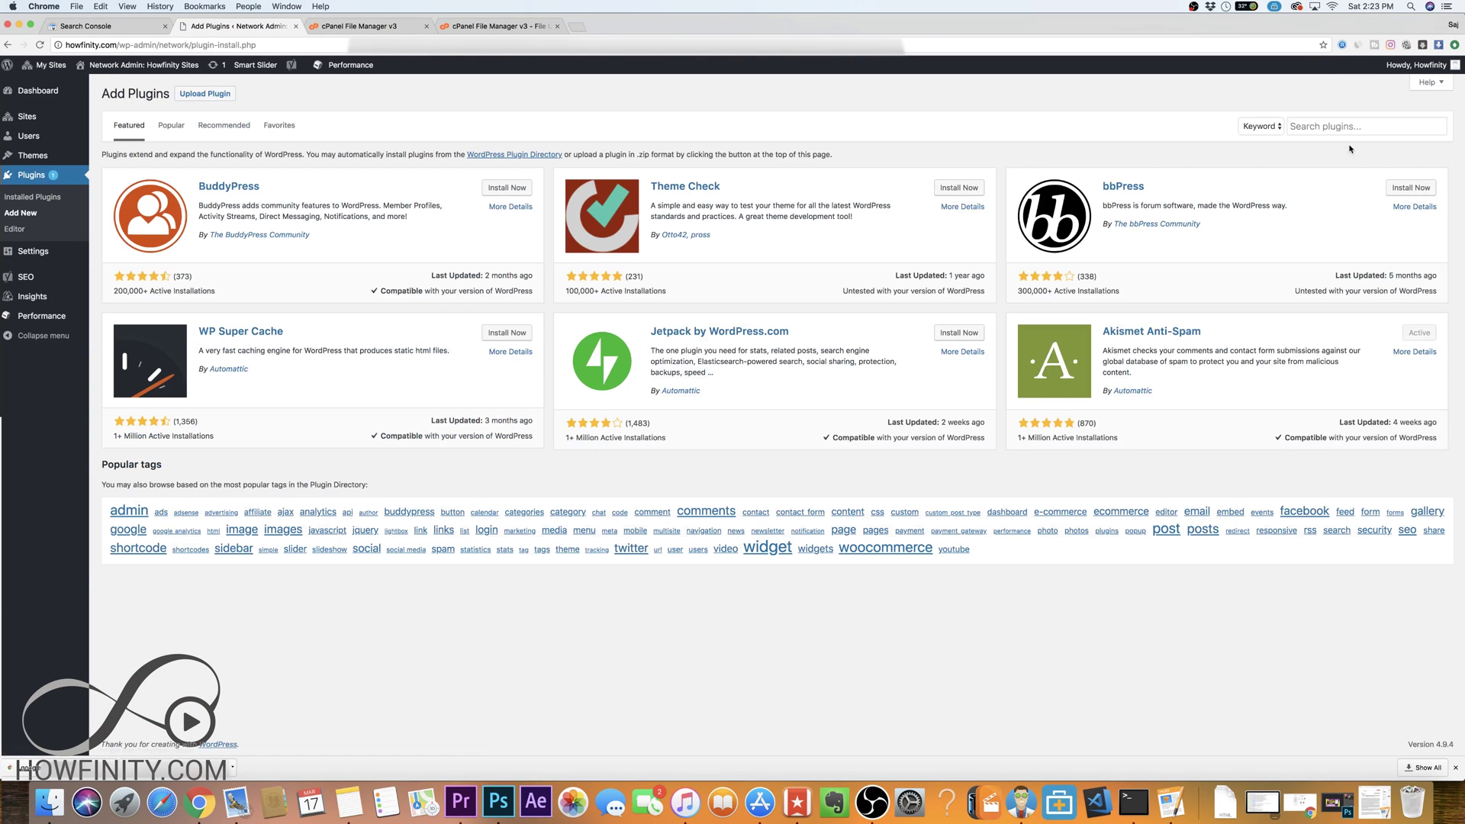
click(1342, 130)
text(yaos)
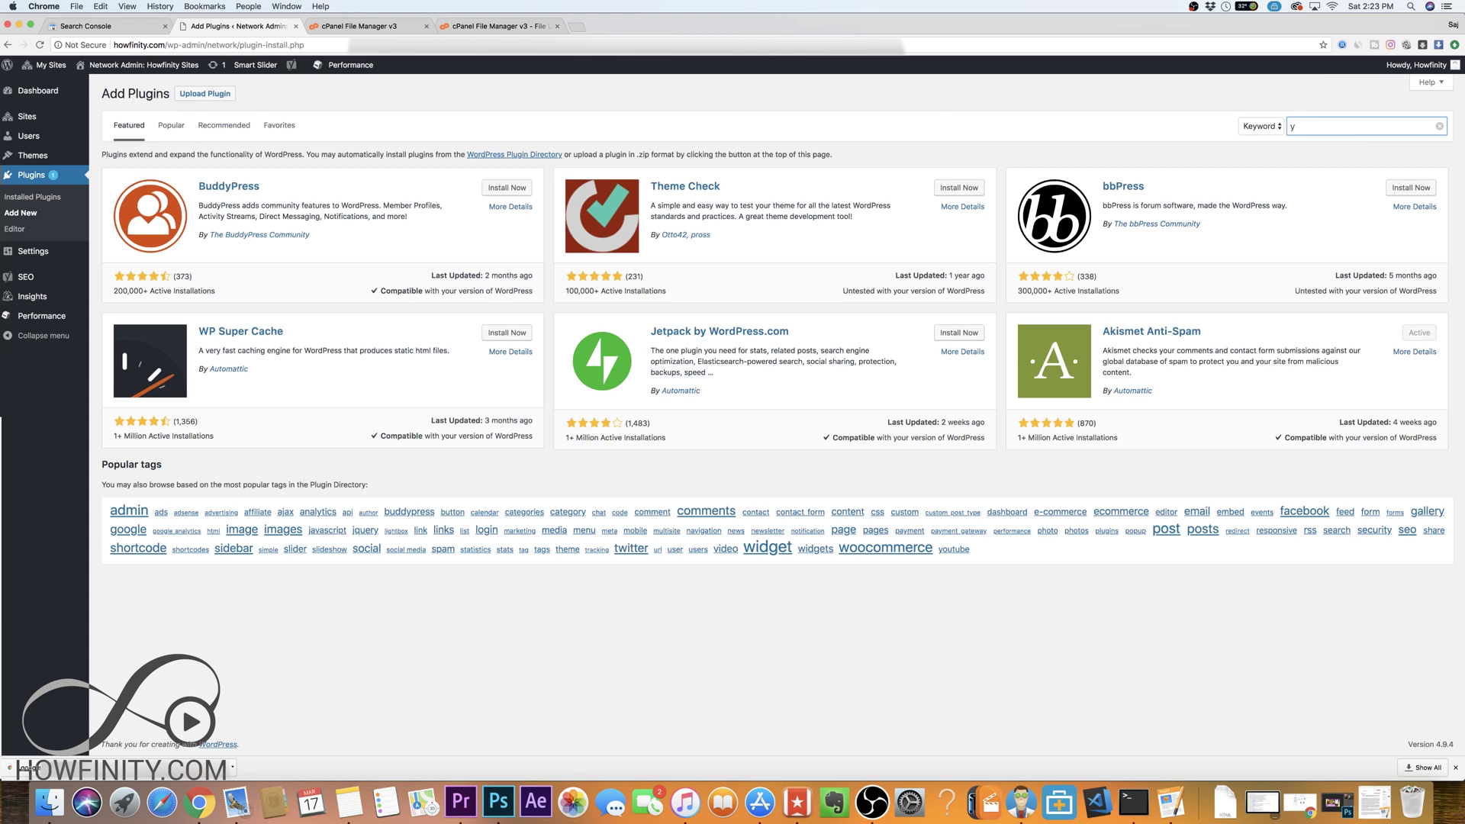
text(oast)
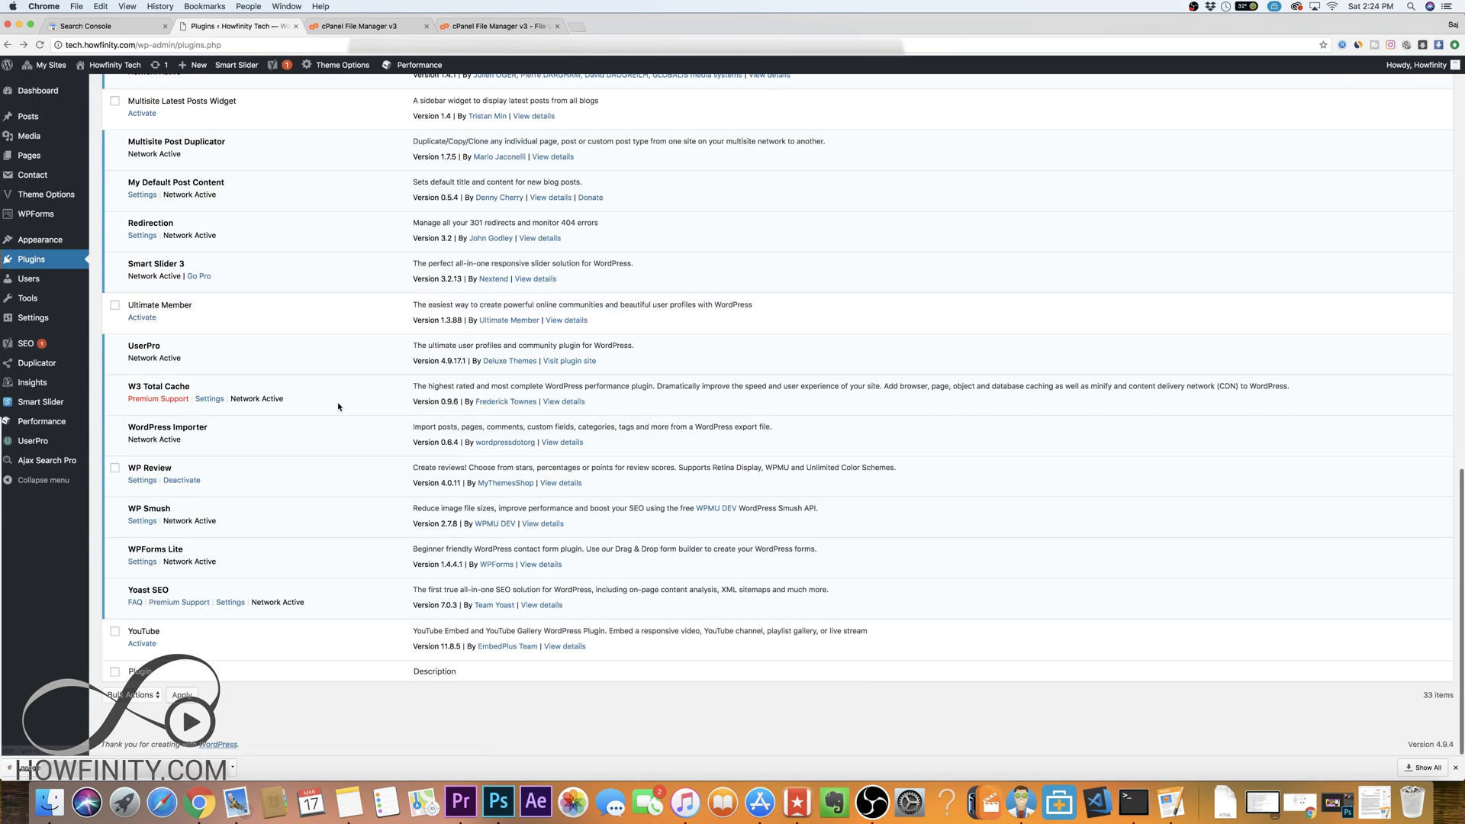
scroll(338, 407, up, 20)
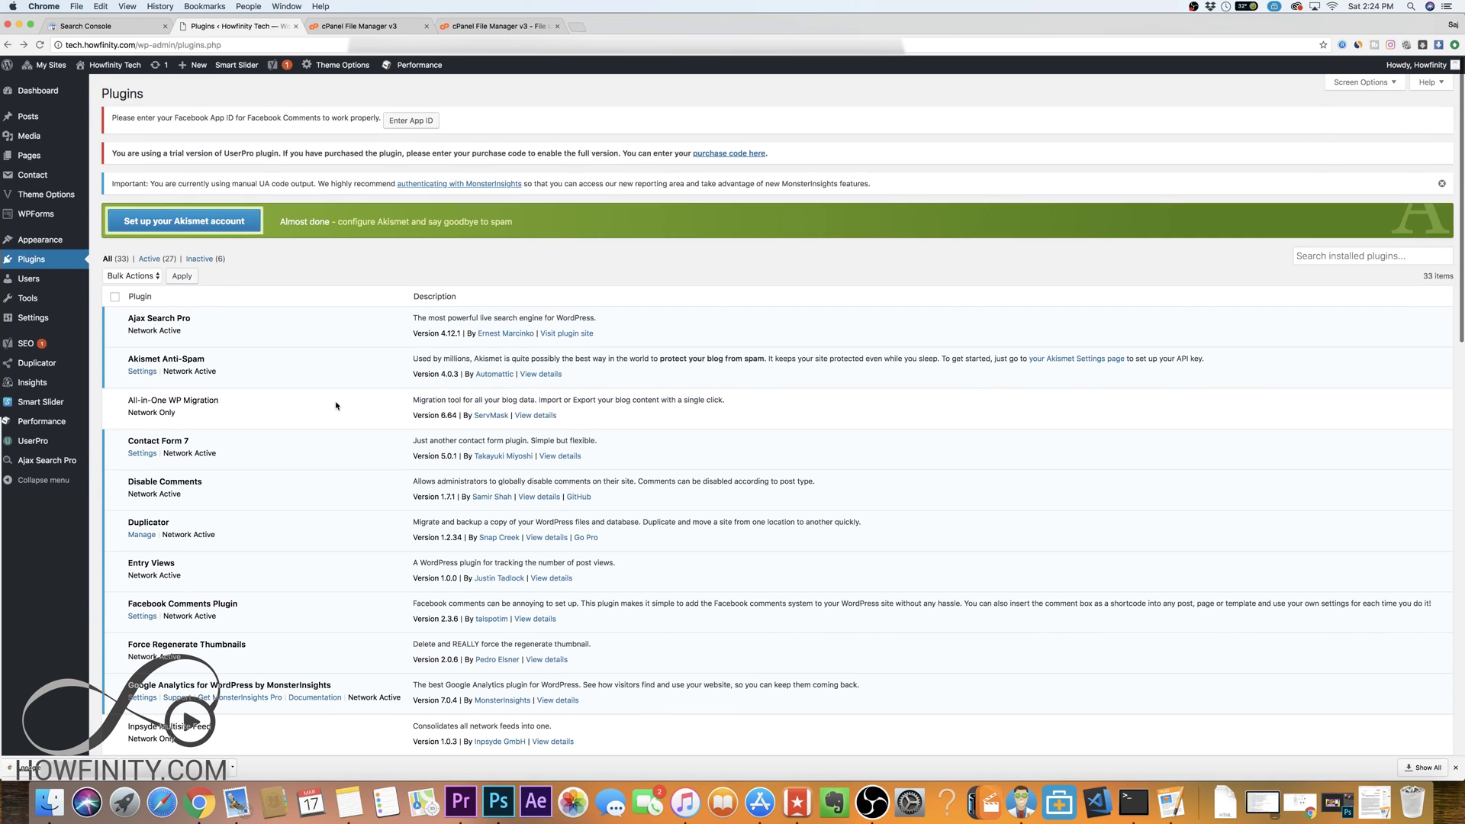
scroll(278, 409, down, 20)
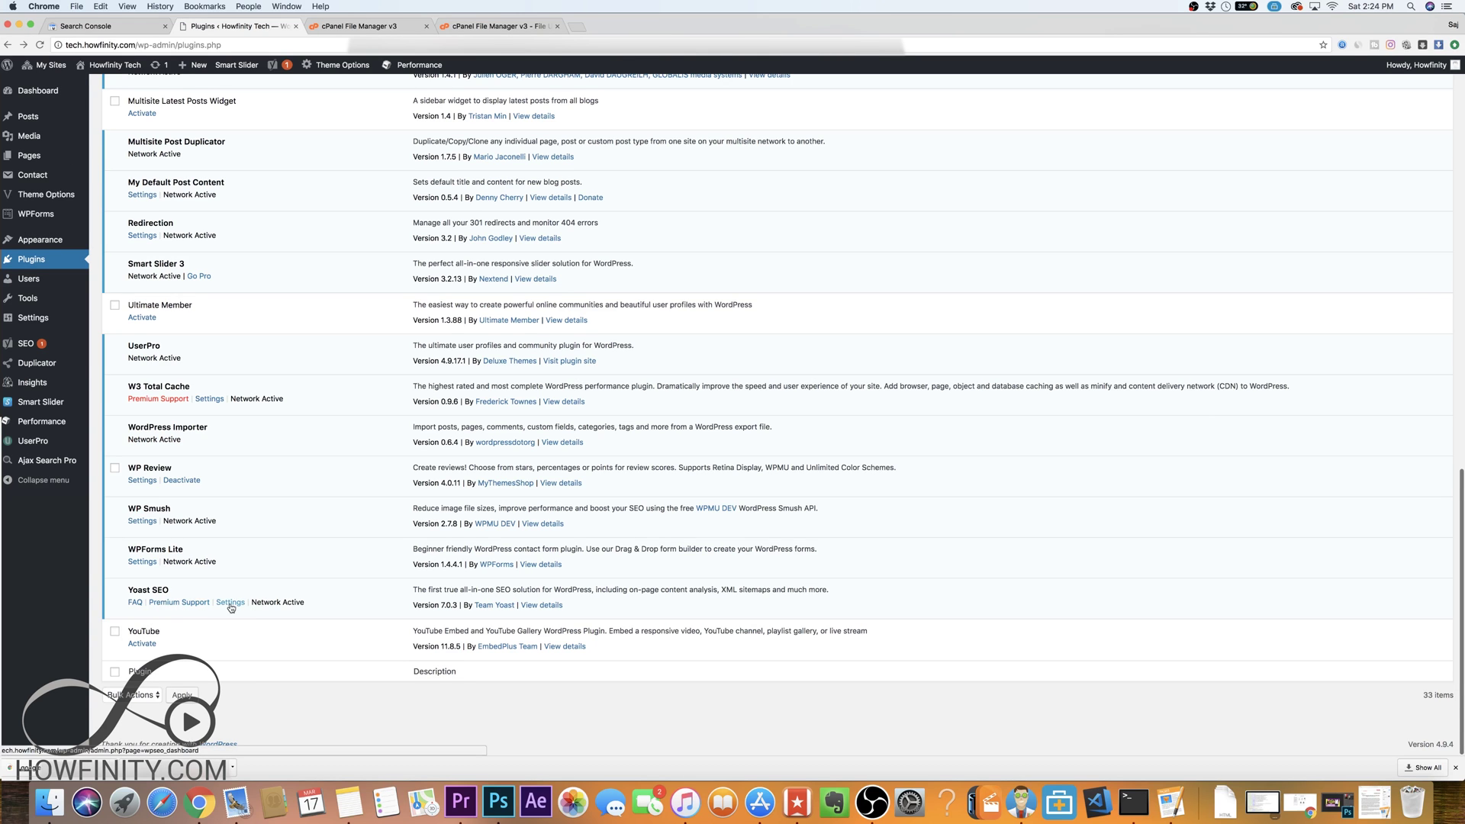
mouse_move(16, 348)
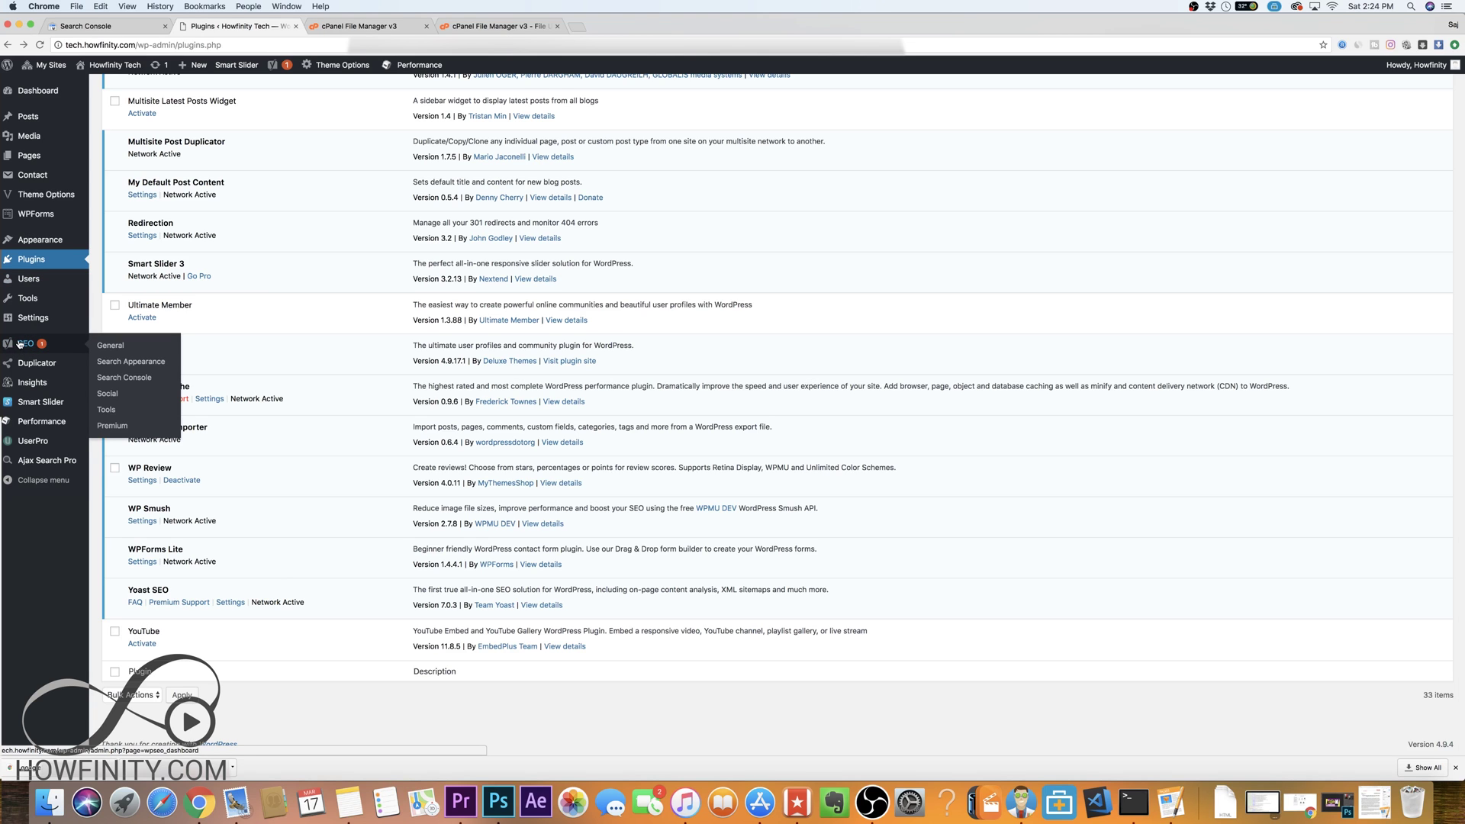
click(113, 382)
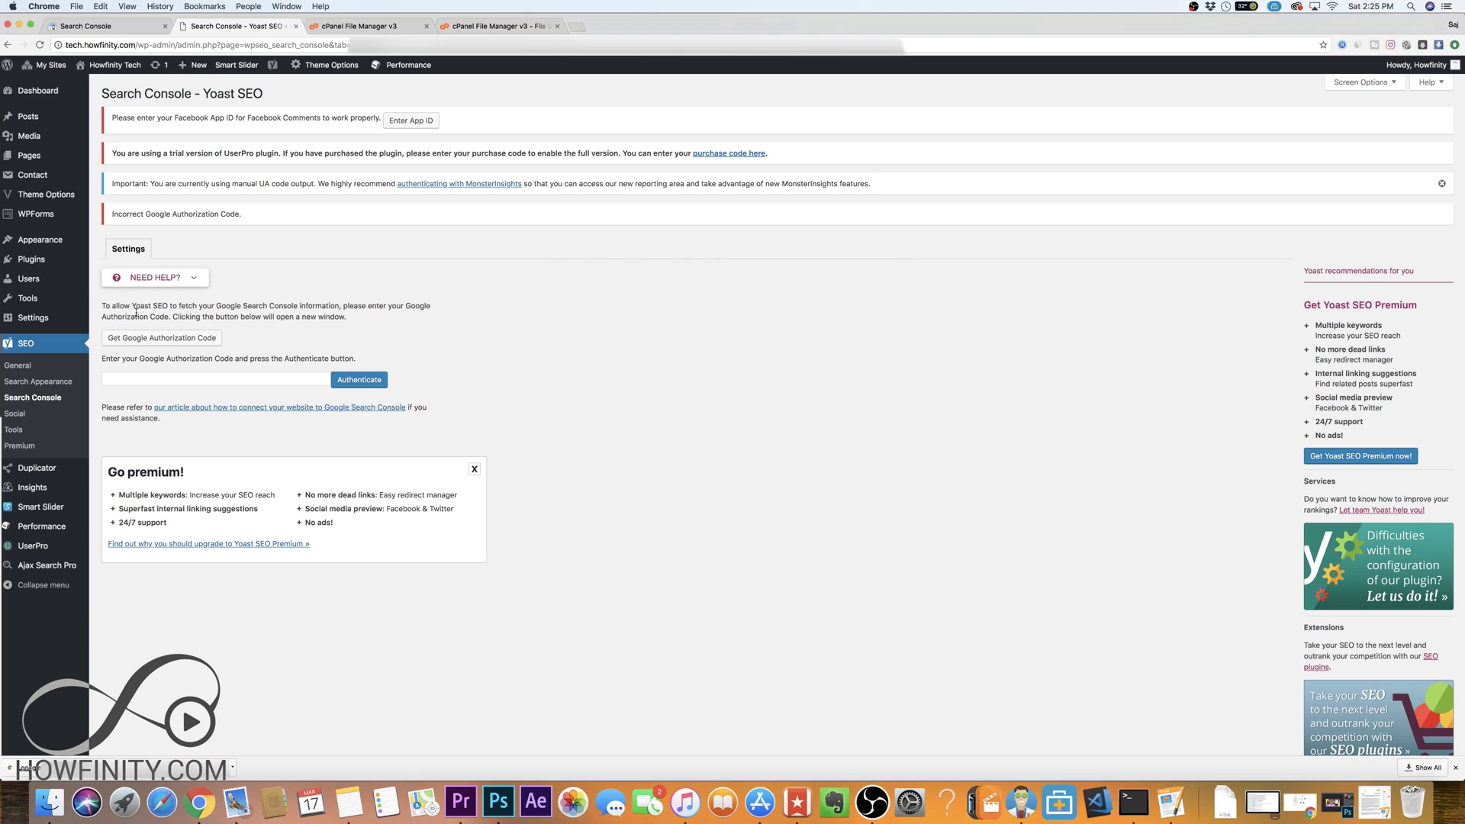
Get a Google authorization code, allow Yoast access, and paste the code to authenticate
click(152, 342)
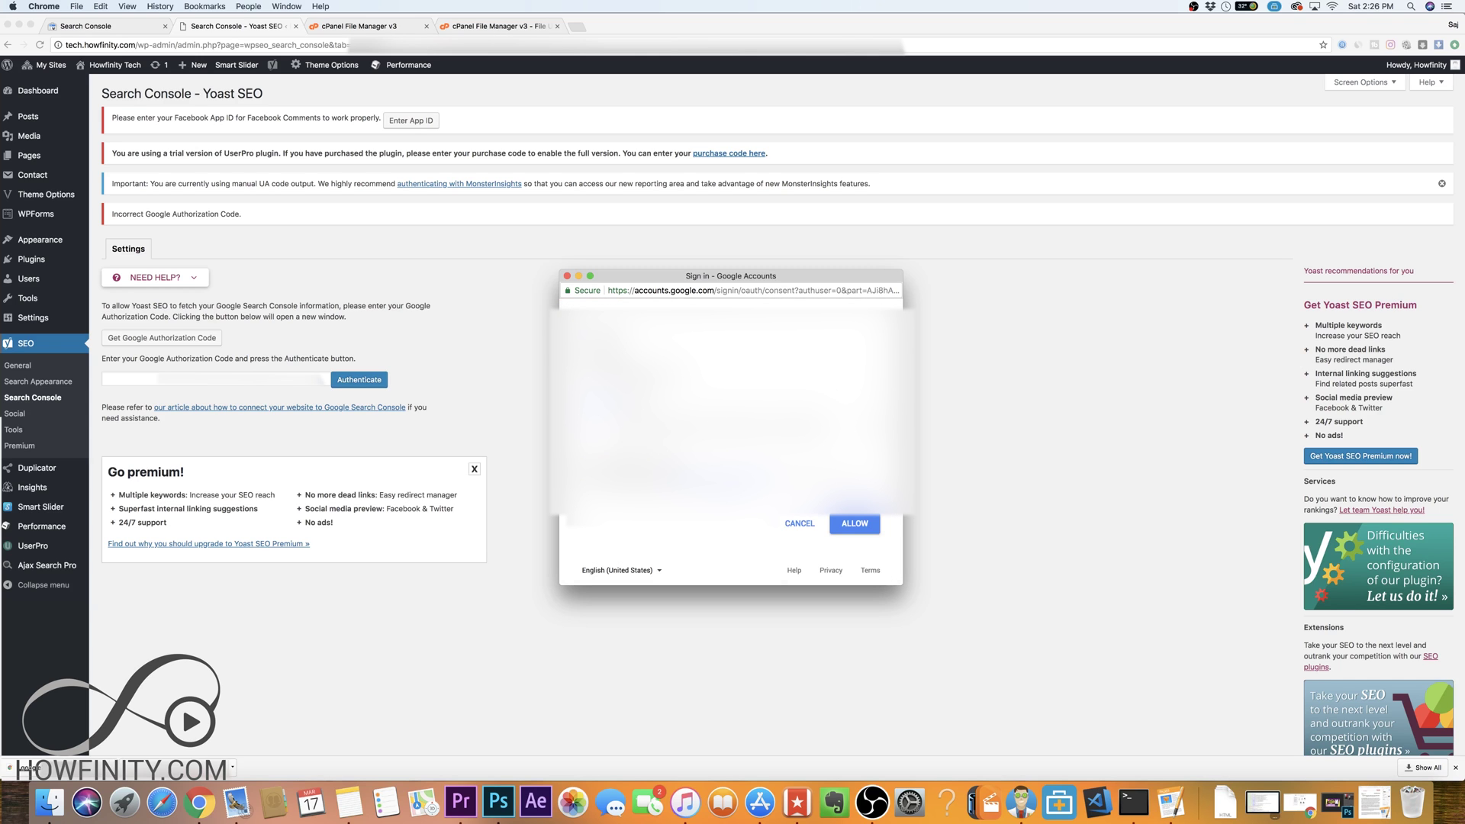
click(855, 526)
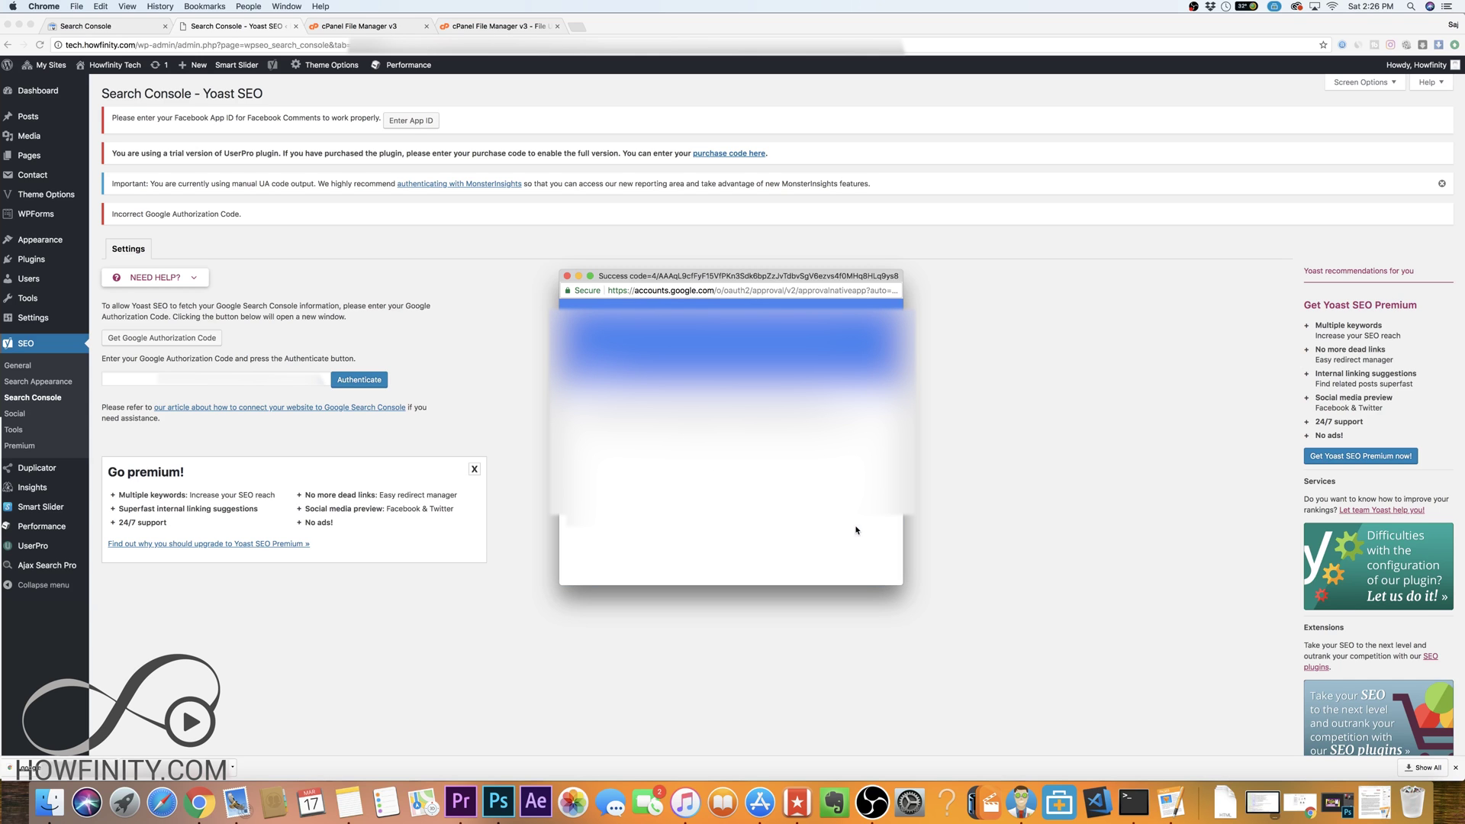
click(167, 384)
click(183, 376)
key(super+v)
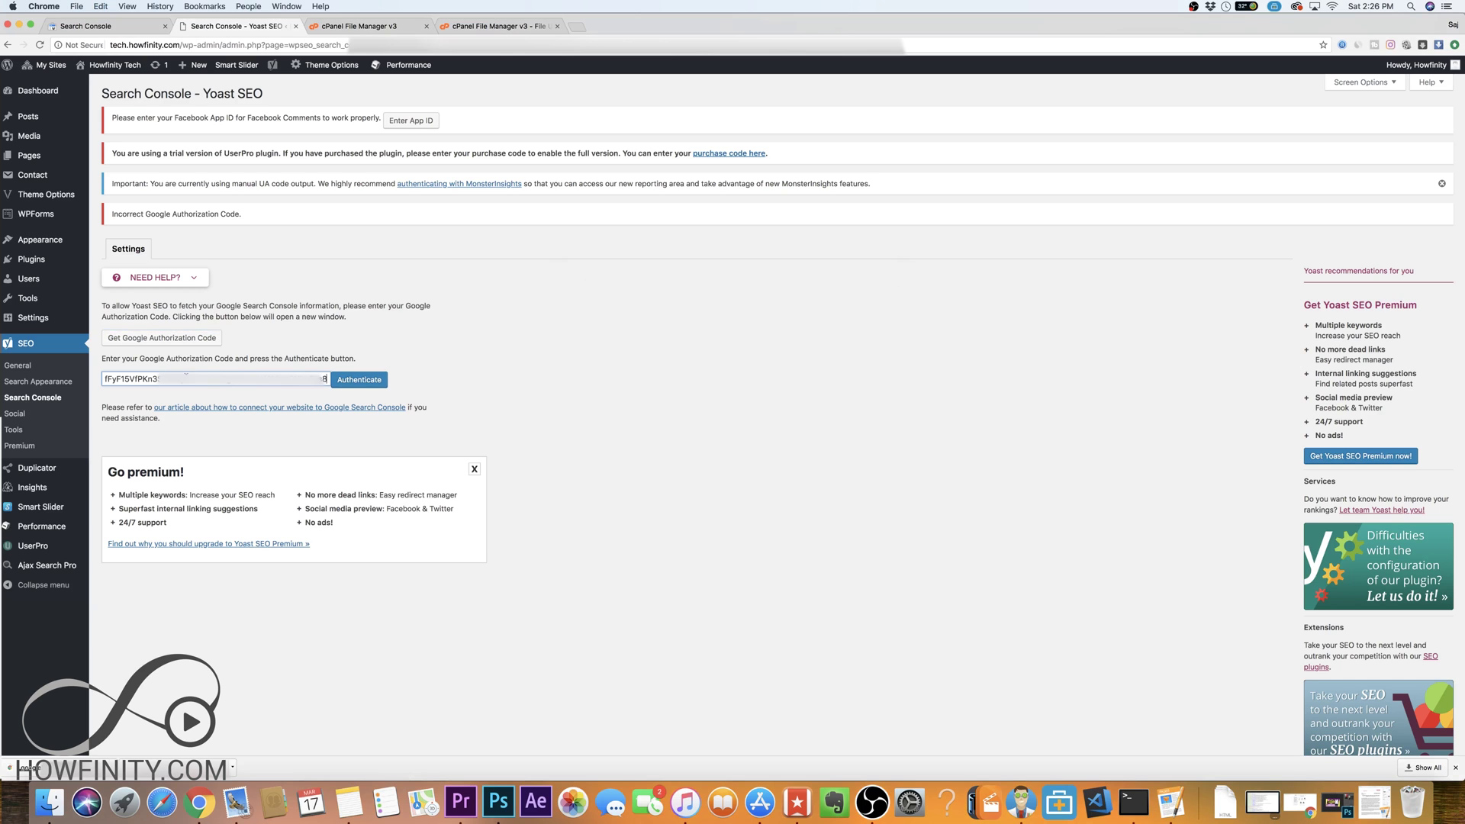
click(370, 380)
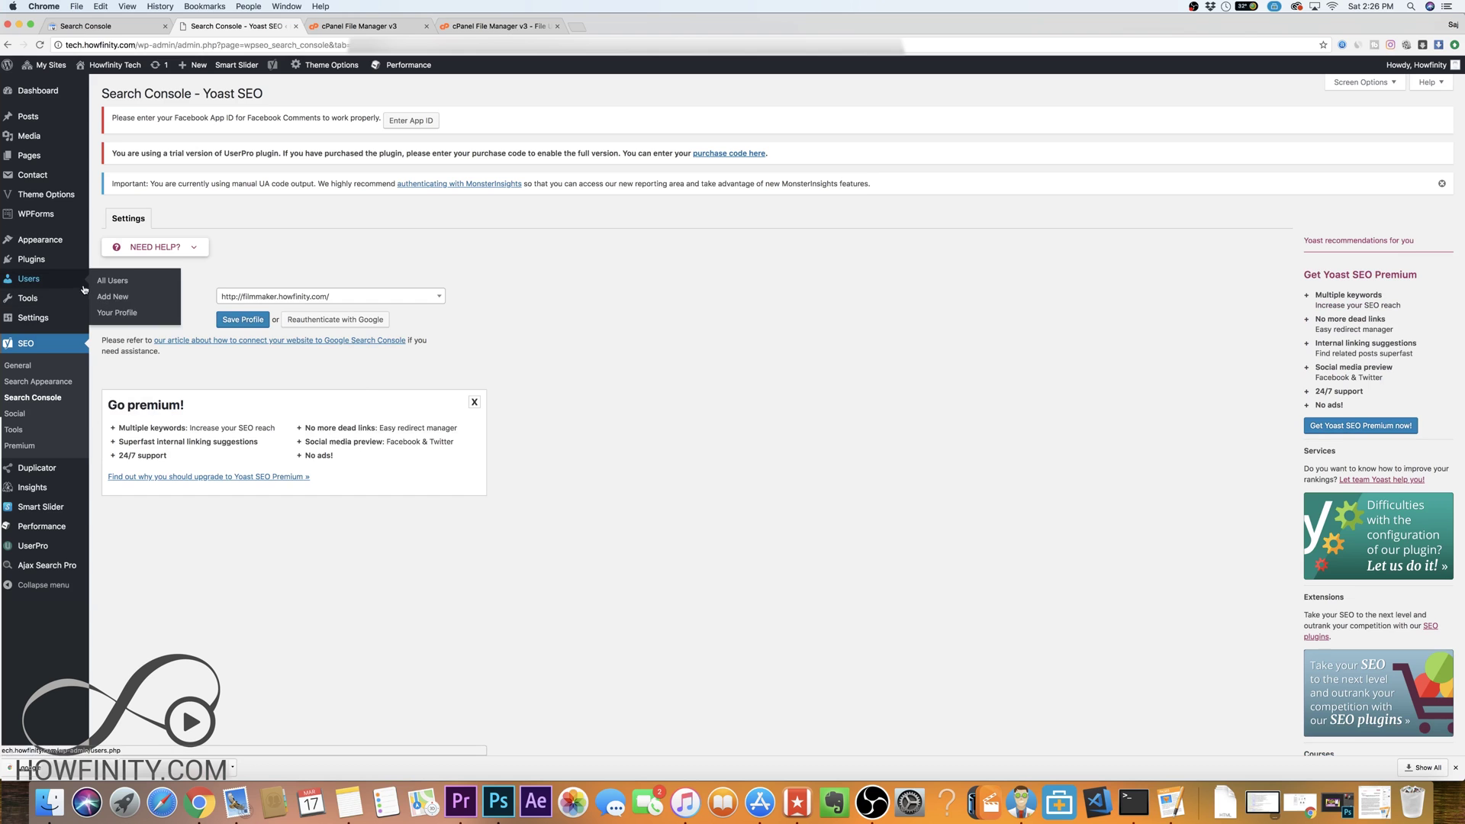
click(287, 296)
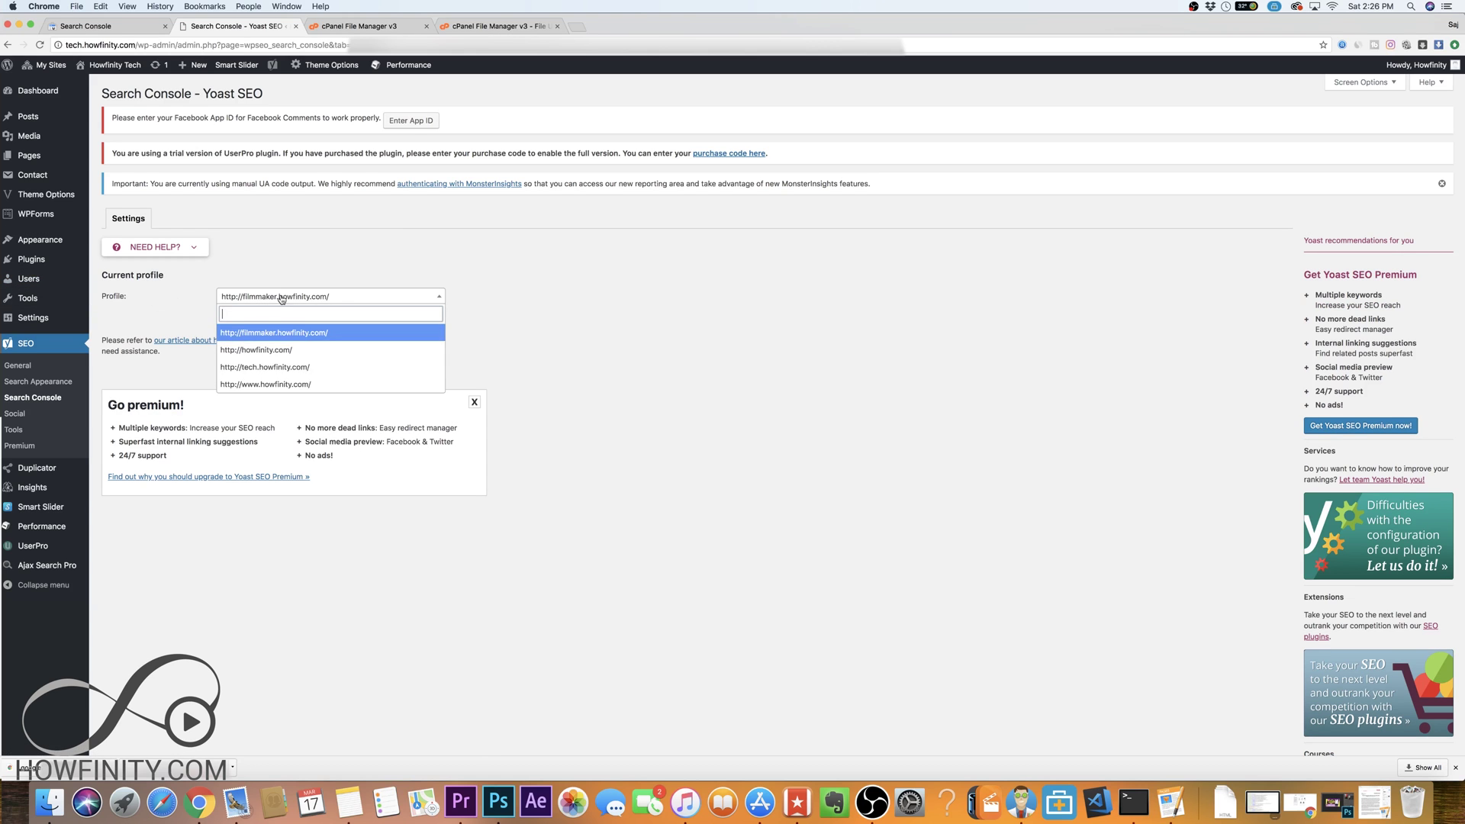
click(329, 368)
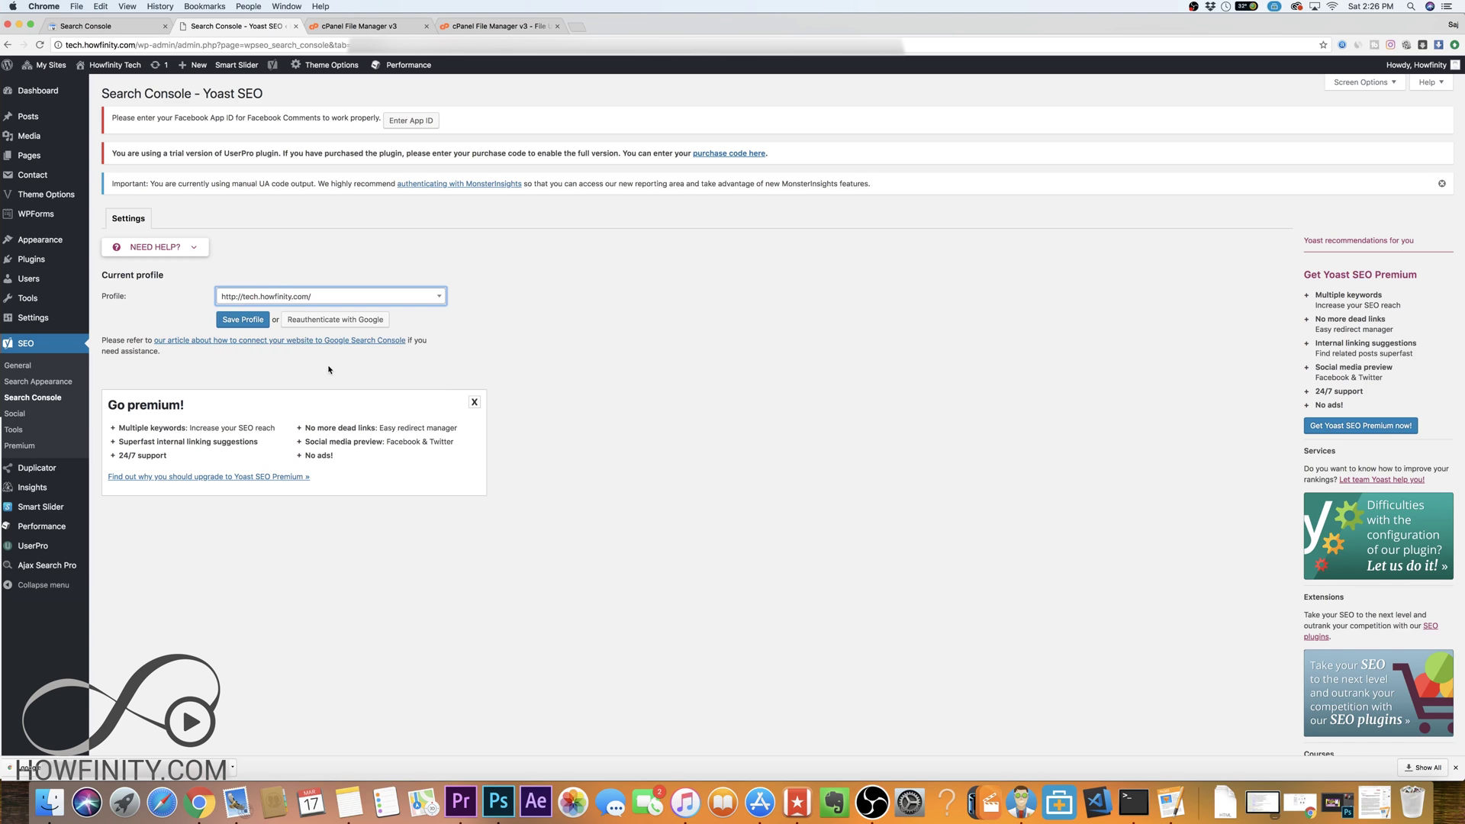
click(243, 321)
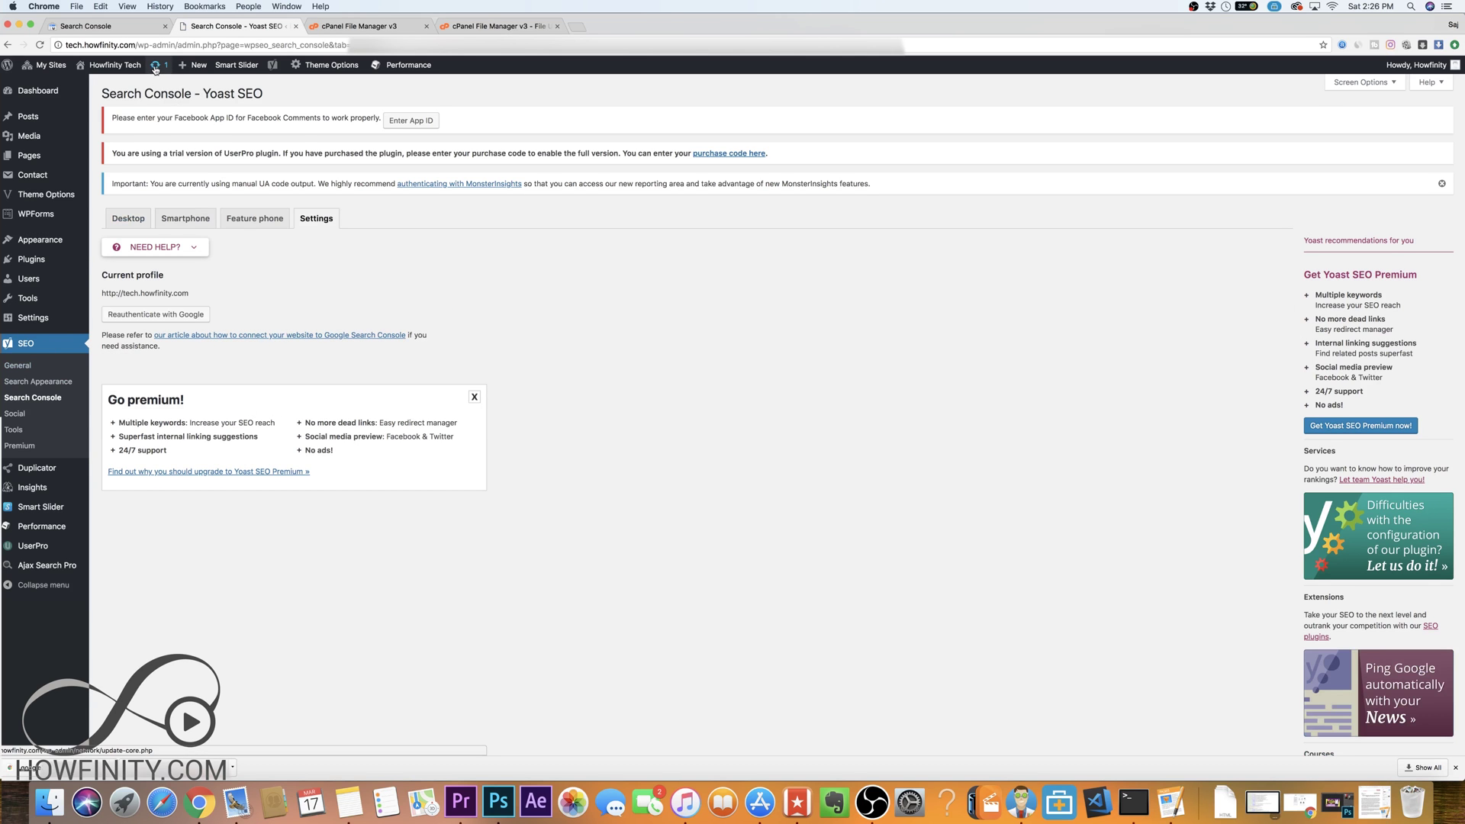
click(106, 25)
click(39, 377)
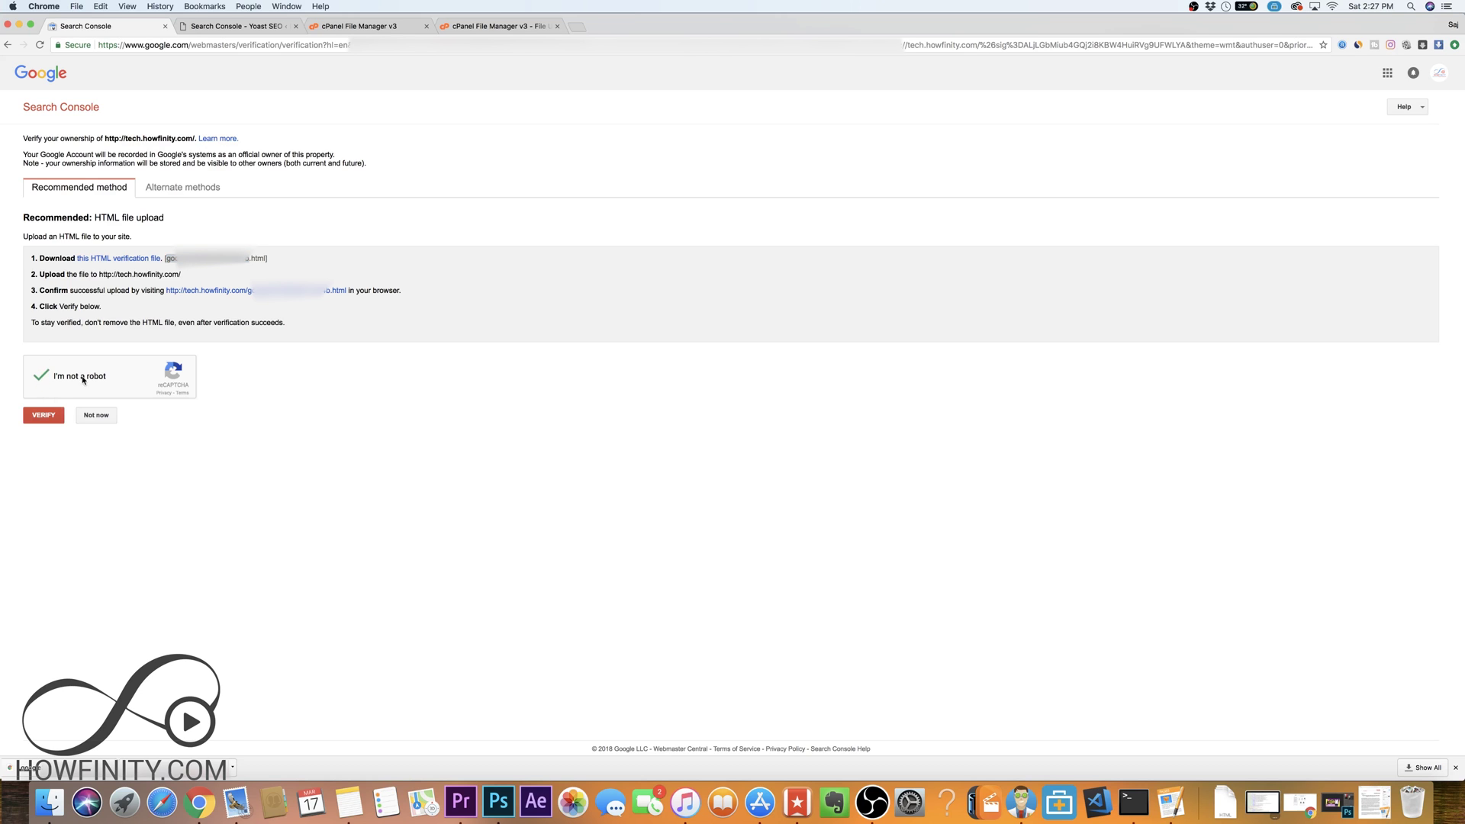
click(43, 417)
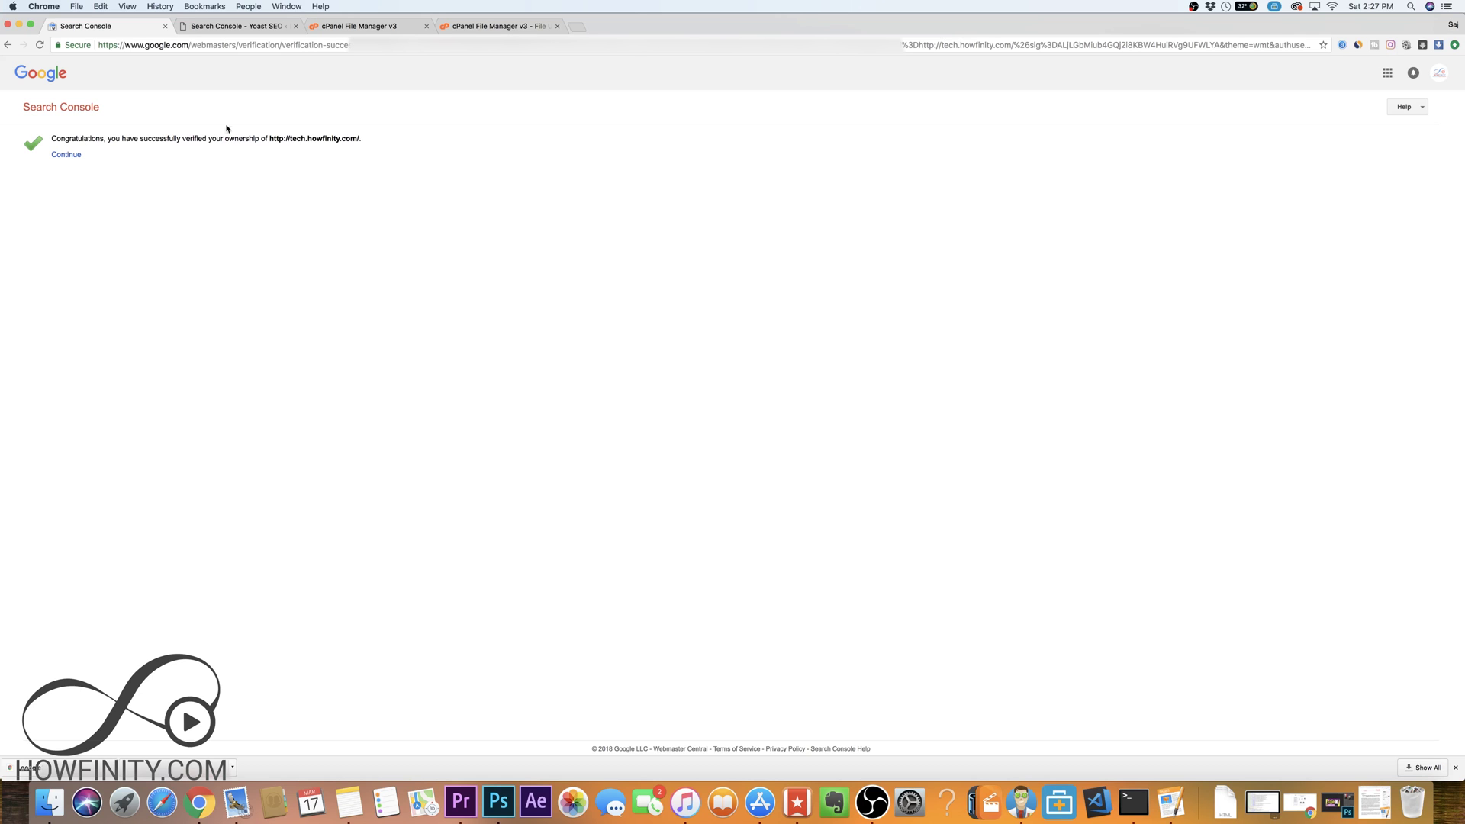
click(59, 155)
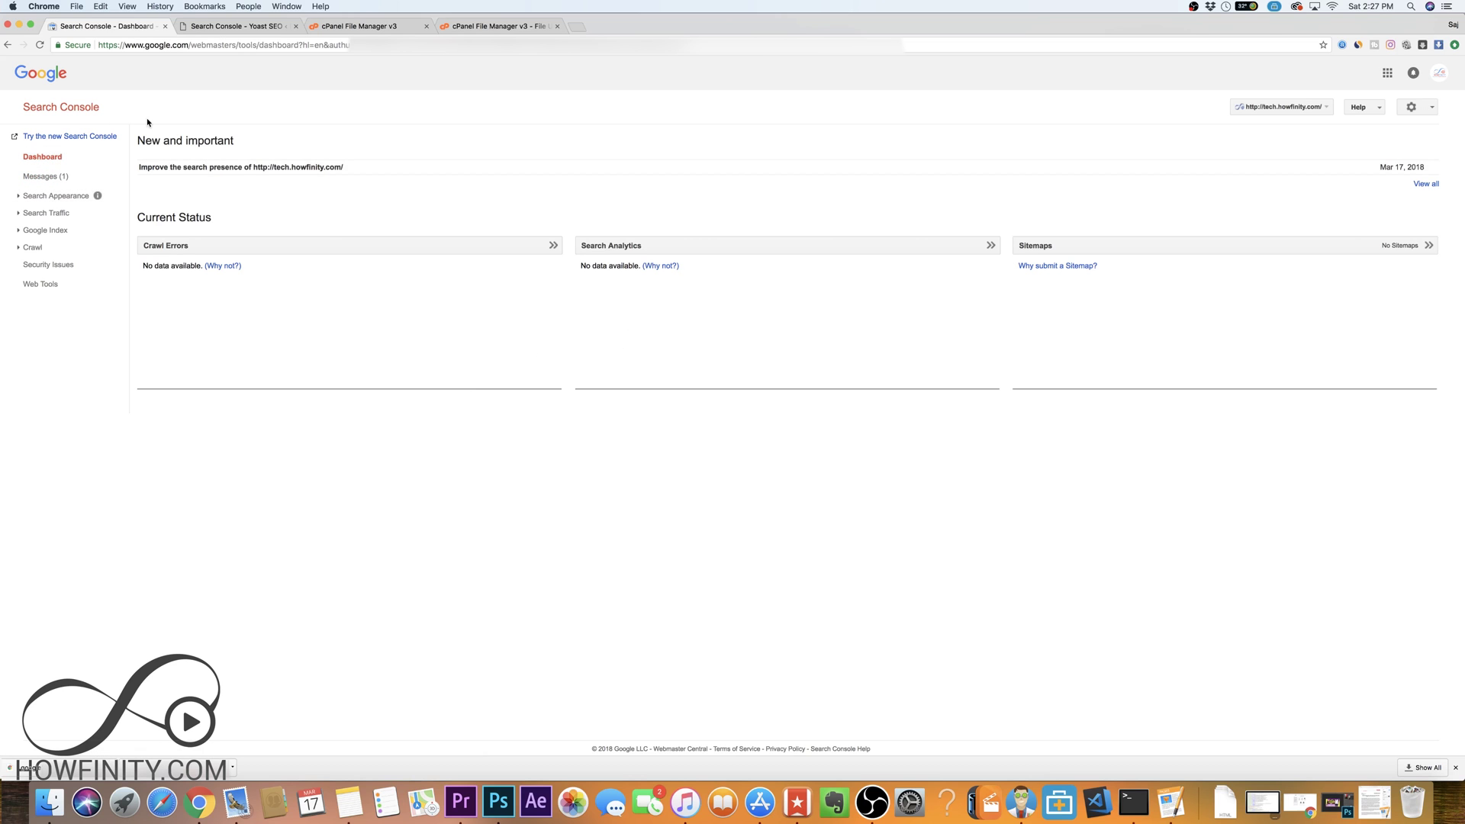
click(55, 138)
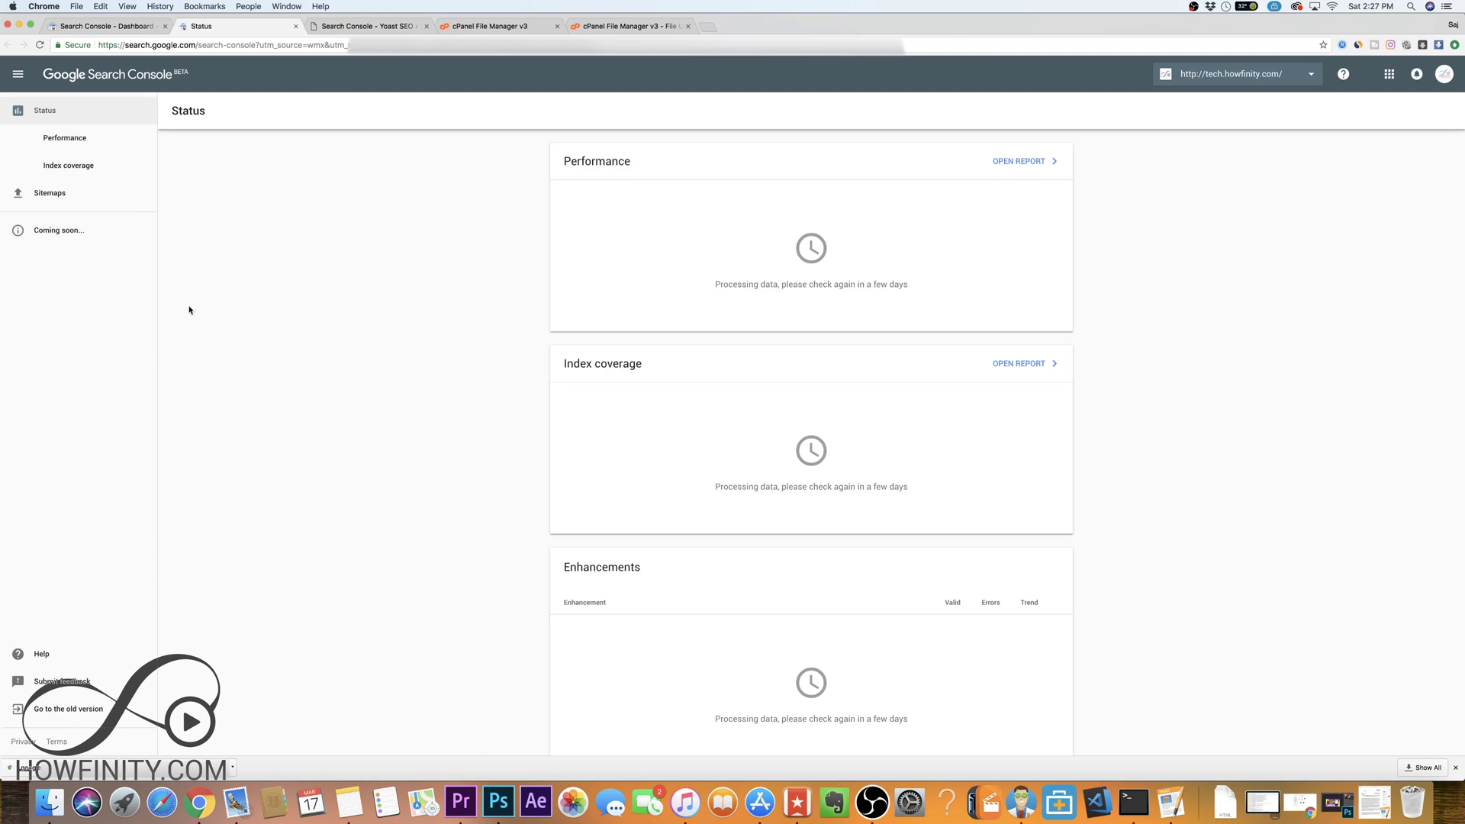
scroll(625, 373, down, 1)
scroll(626, 375, up, 1)
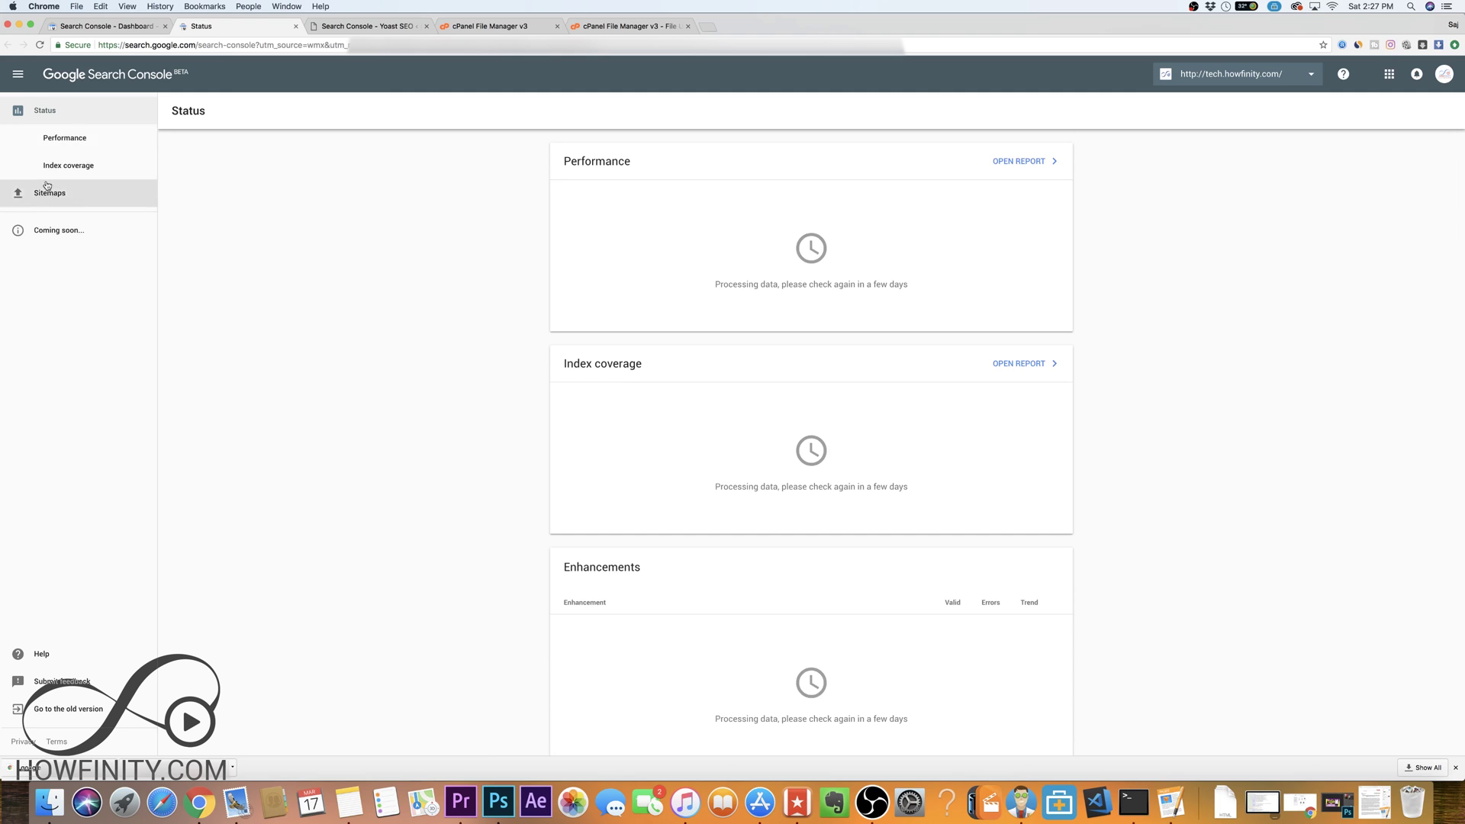
click(296, 26)
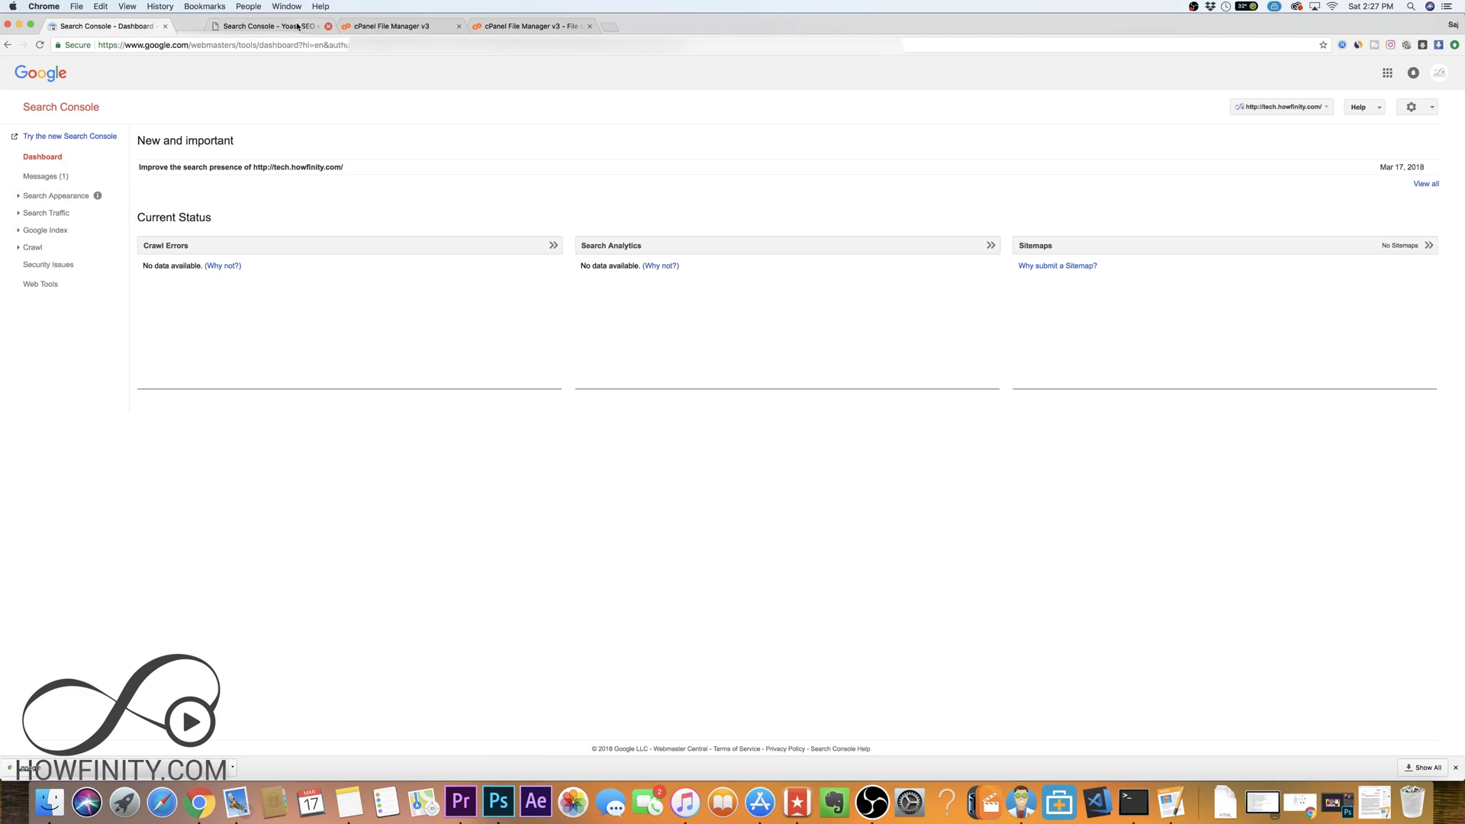
View the Structured Data and HTML Improvements reports, then the Search Traffic > Search Analytics report
click(38, 197)
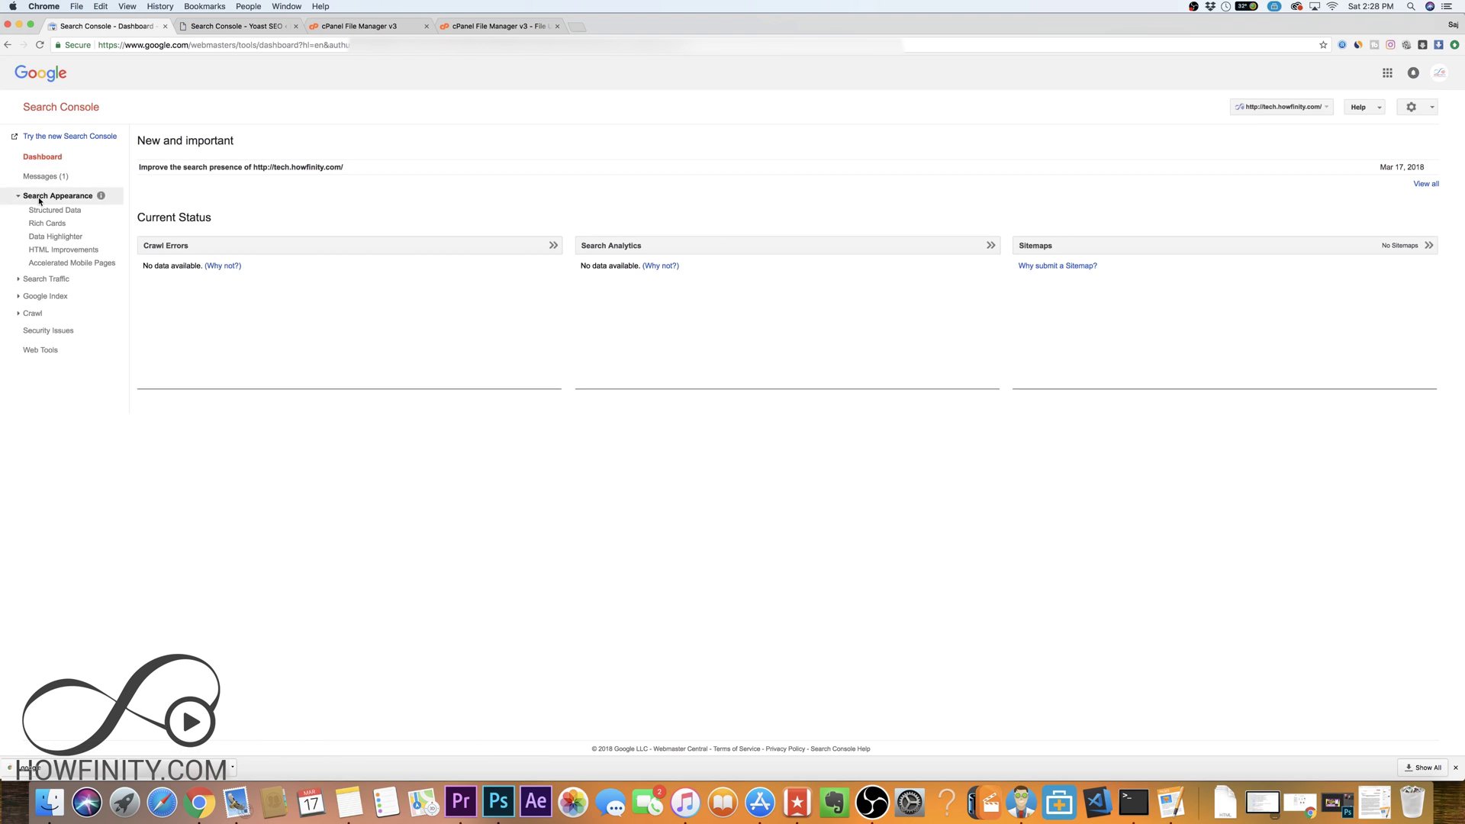
click(50, 210)
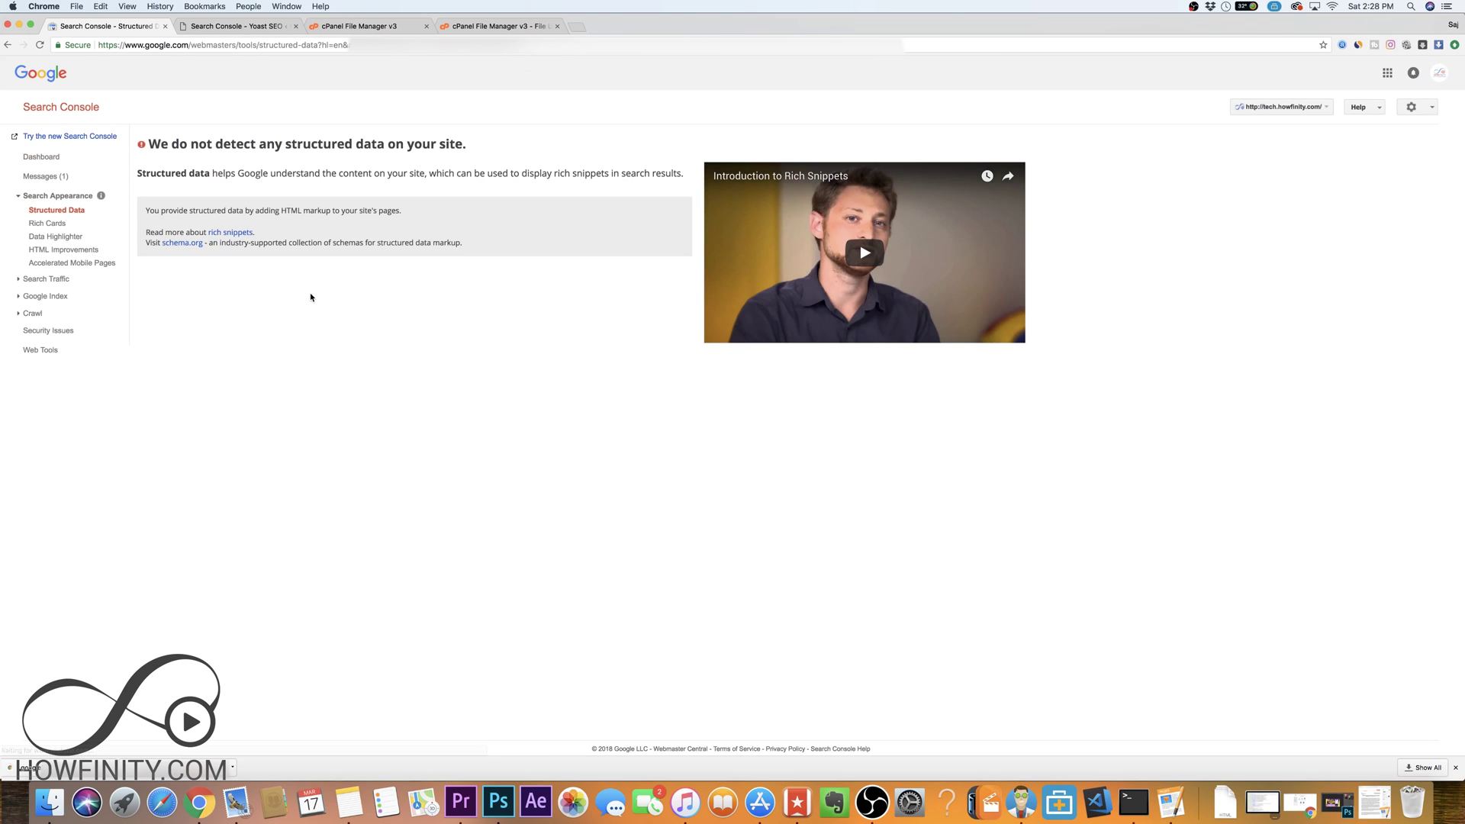
click(43, 249)
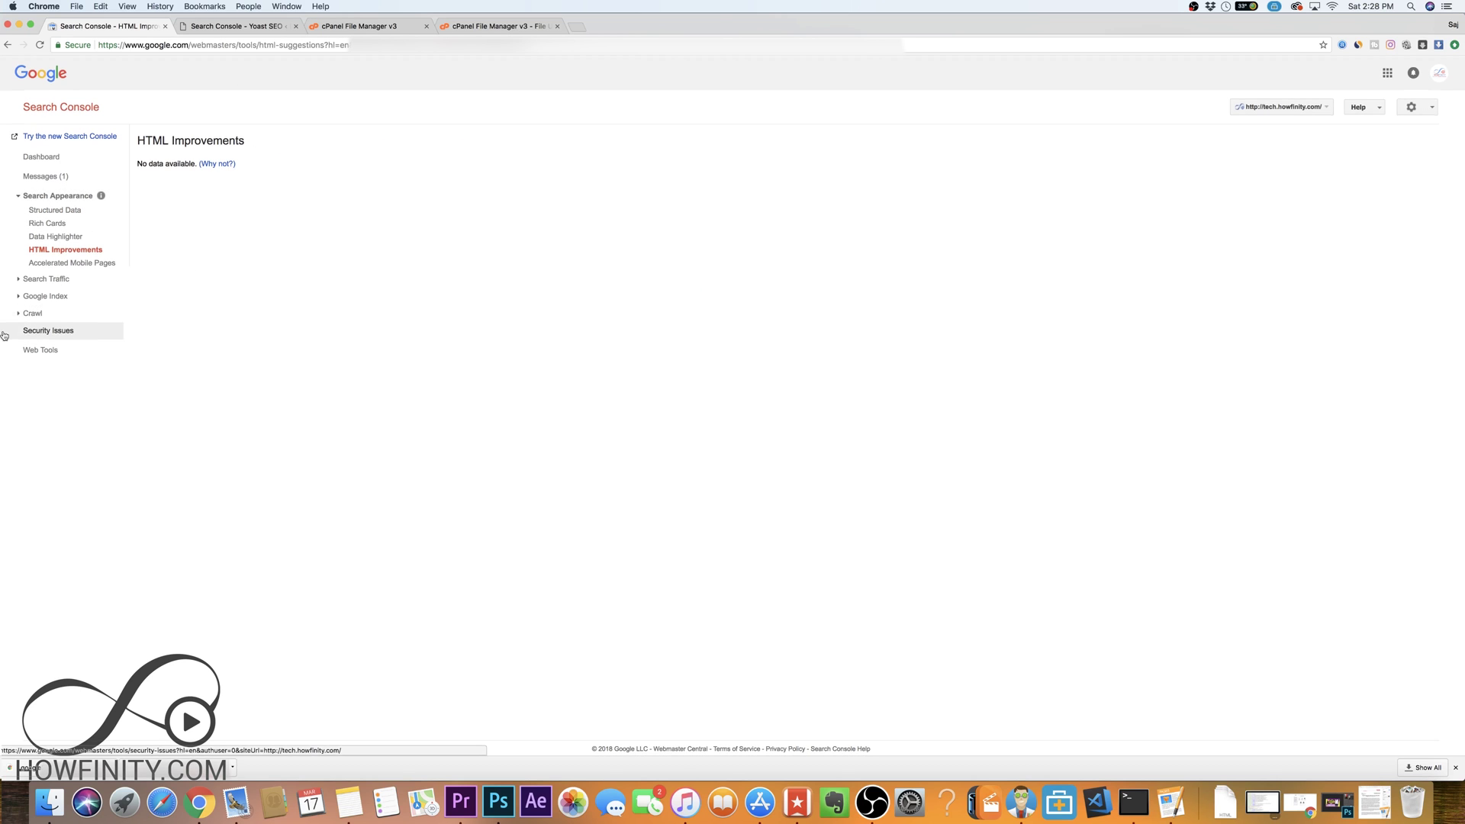
click(46, 280)
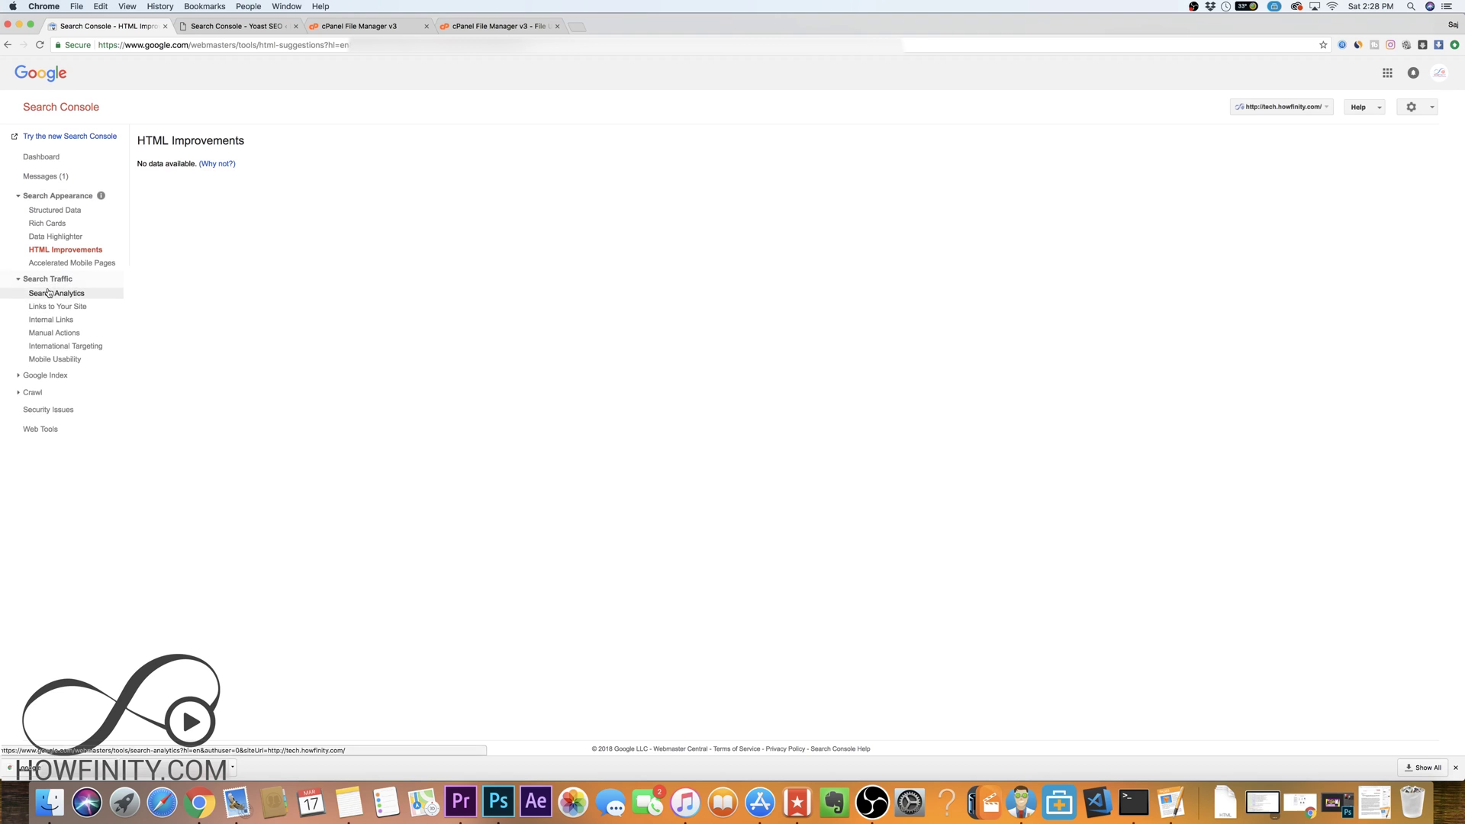
click(48, 293)
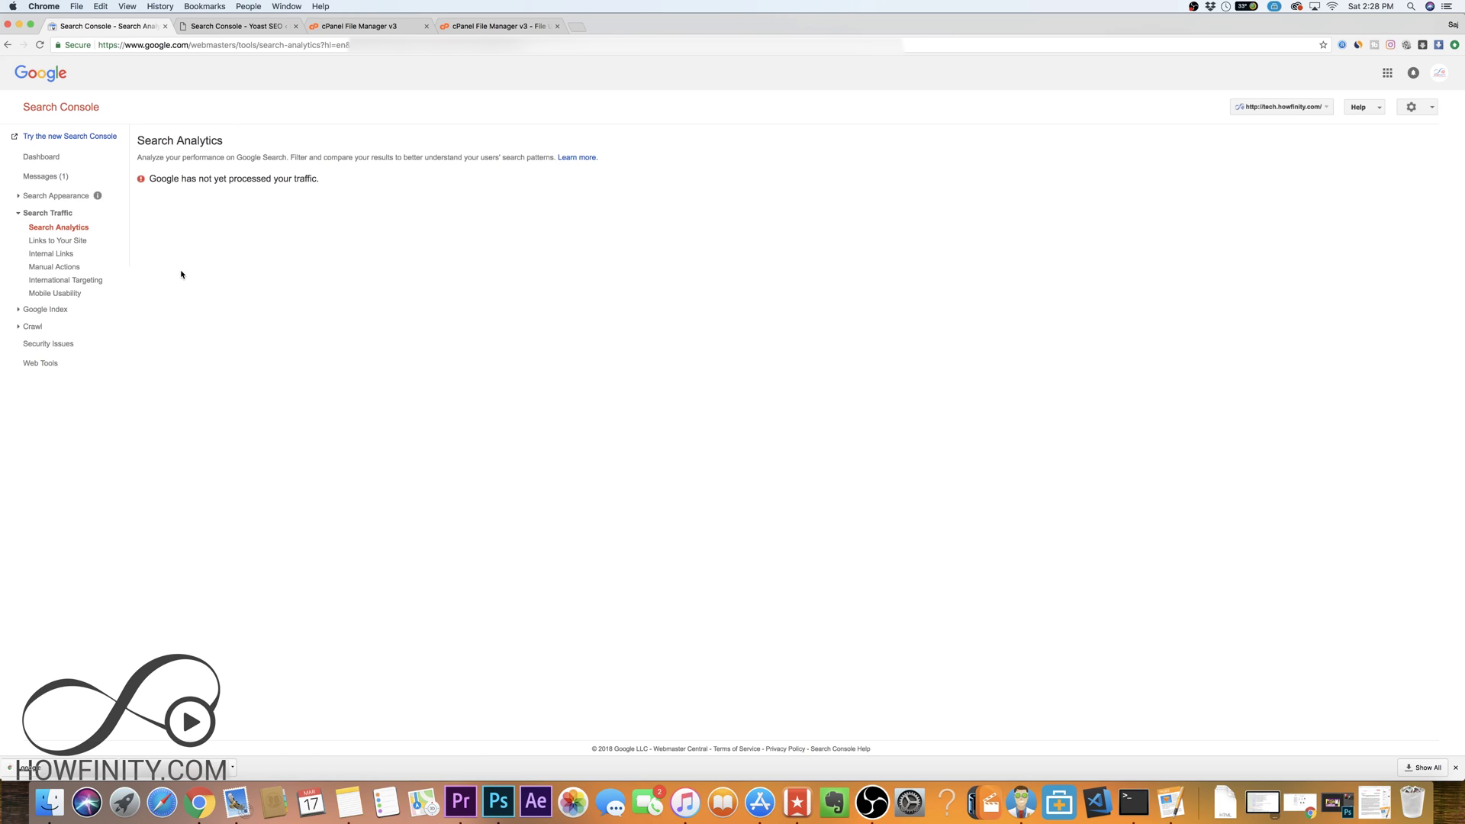
Switch to the filmmaker.howfinity.com property and reload its Search Analytics report
click(1306, 107)
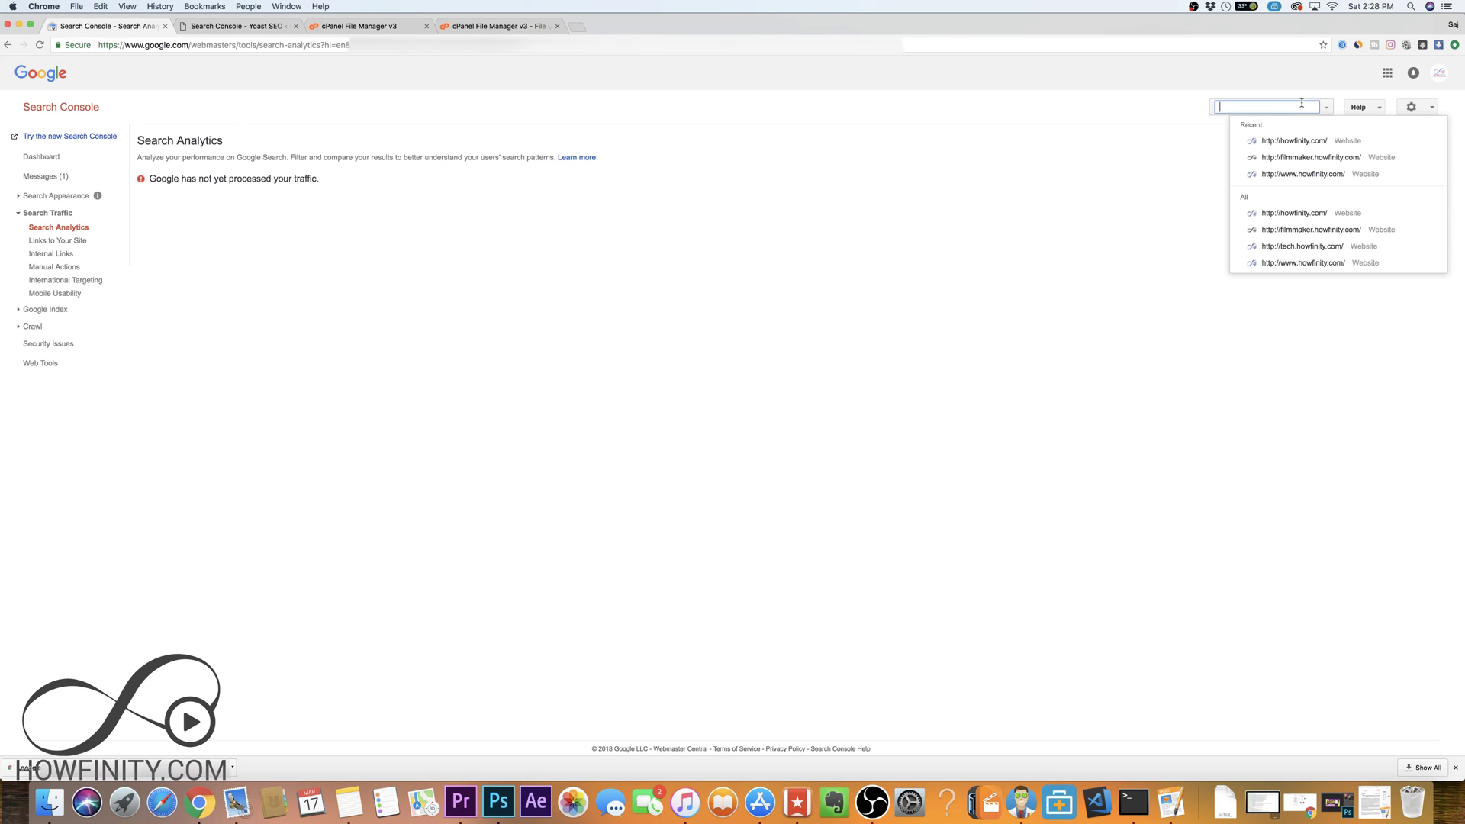
click(1331, 160)
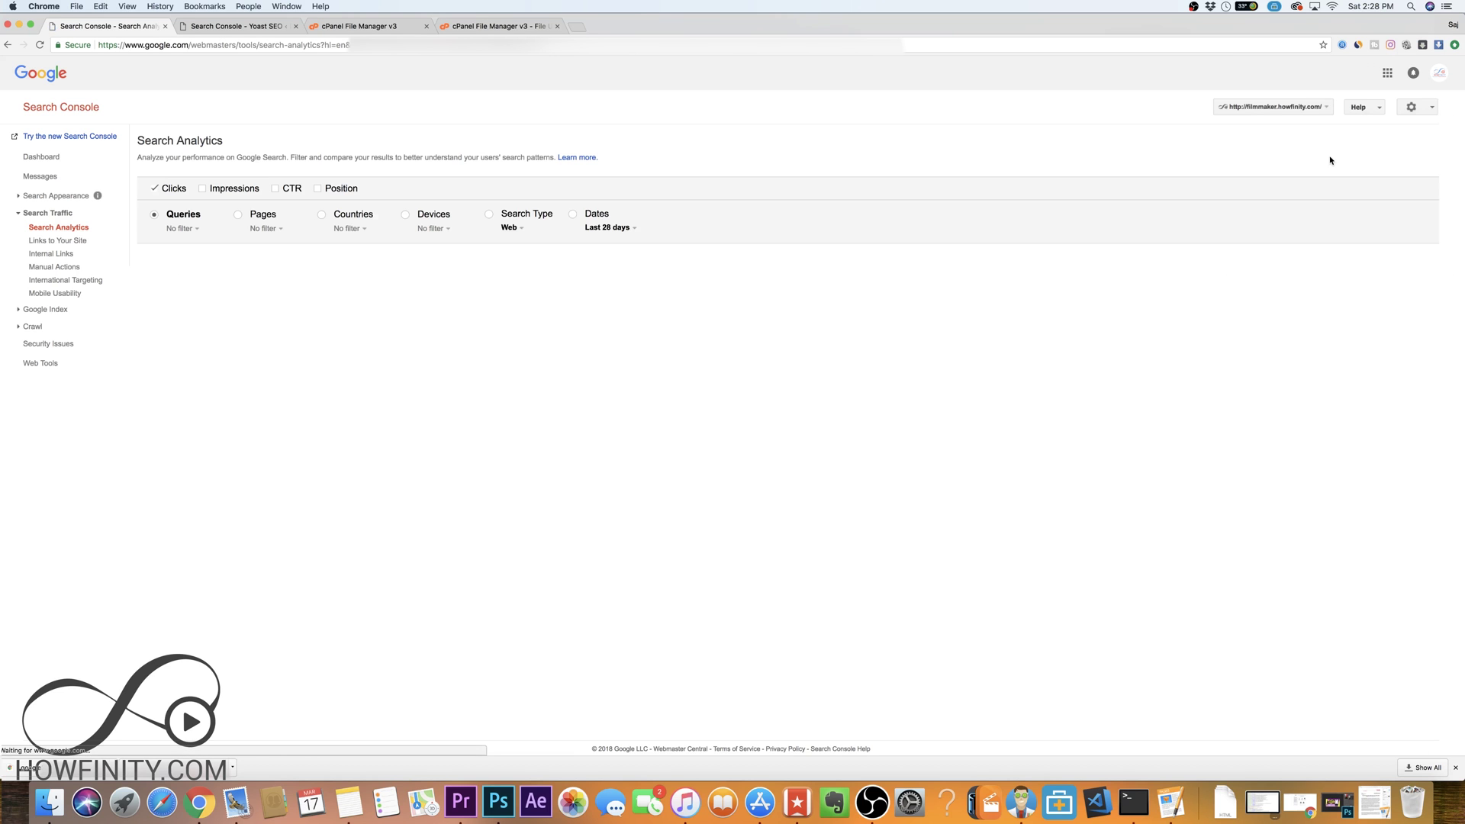
click(49, 216)
click(55, 216)
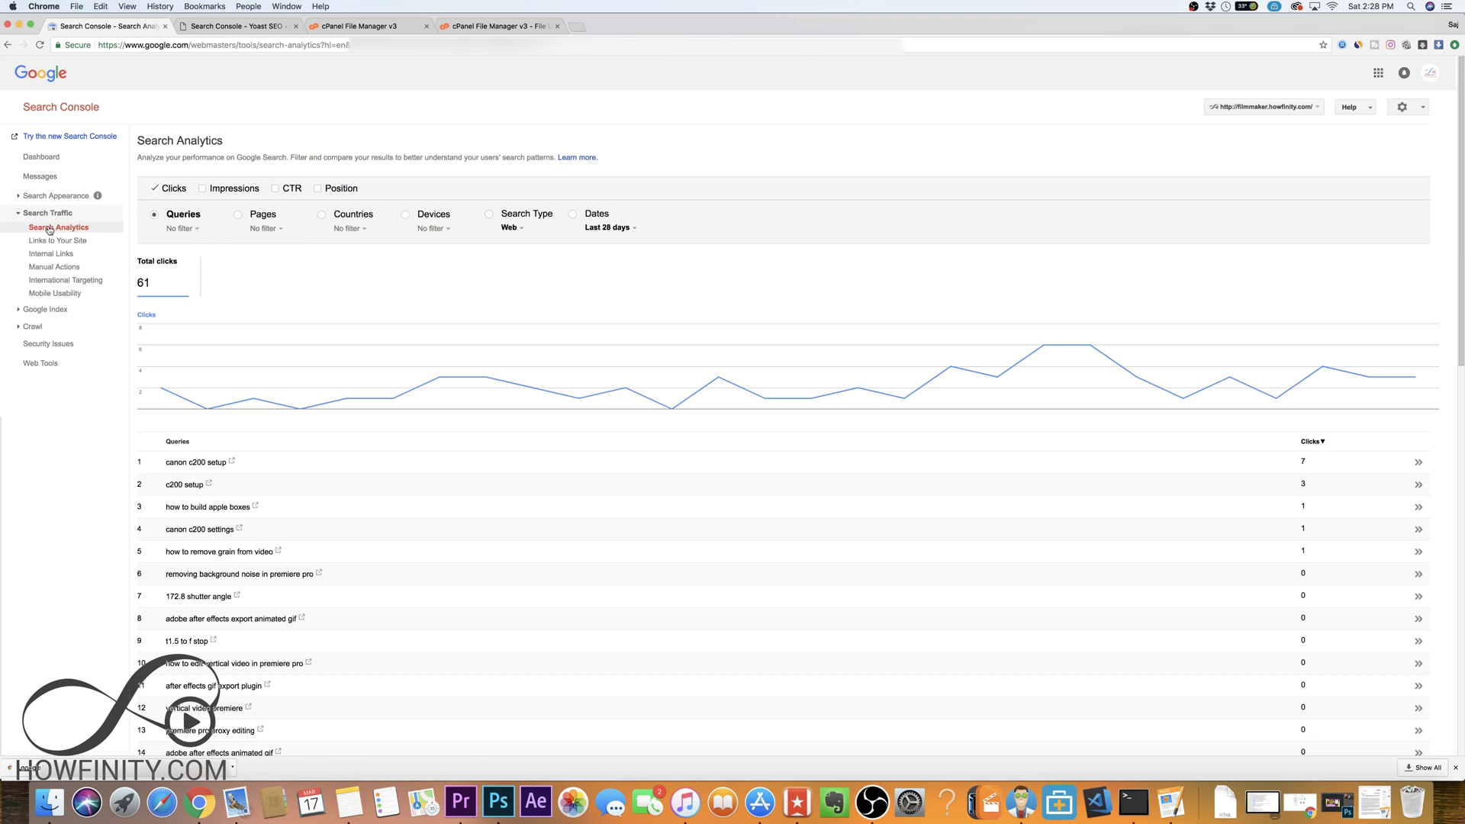
click(69, 229)
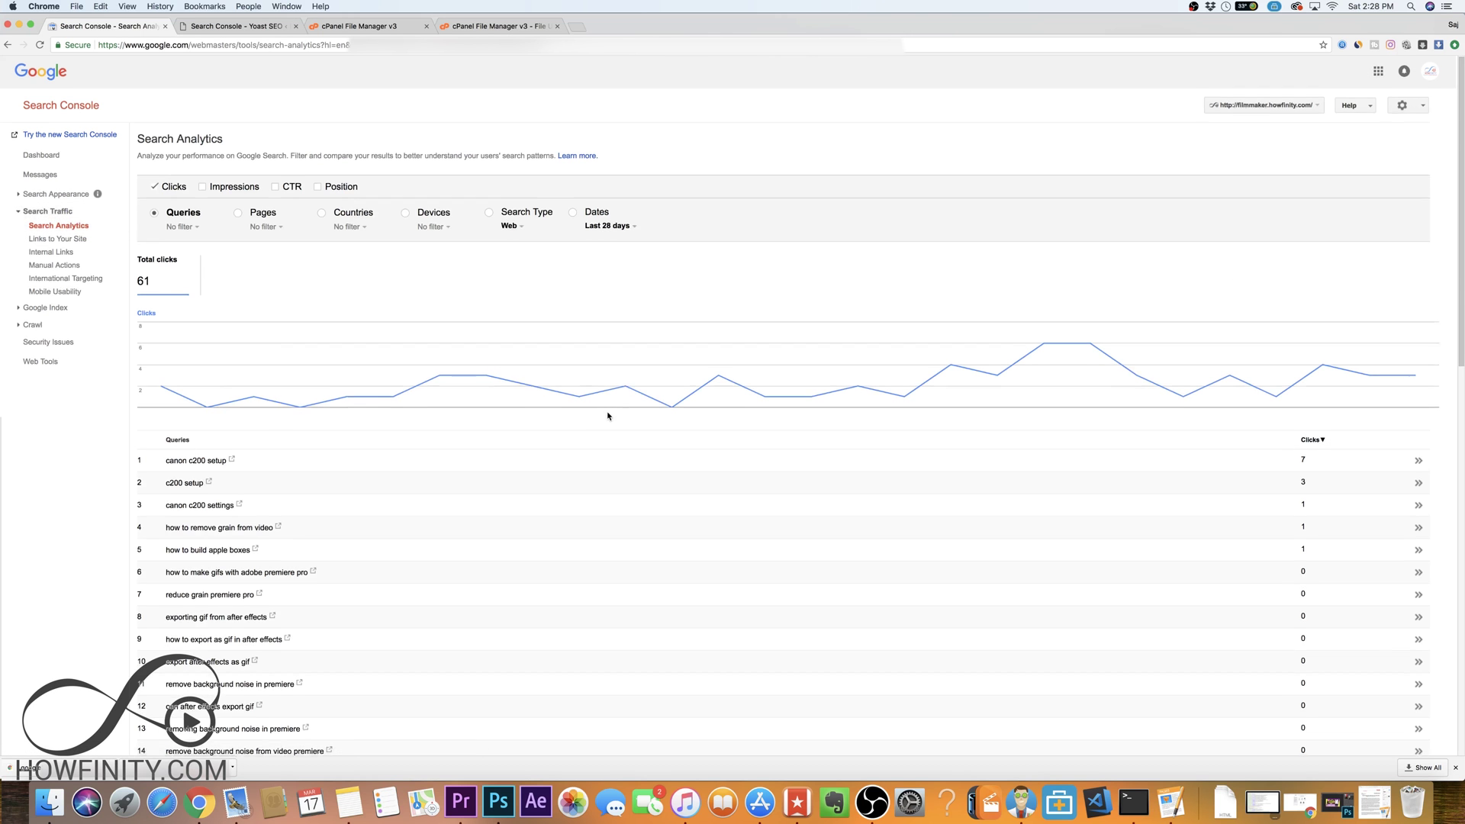
Add Impressions and Position to the chart and queries table, then view Links to Your Site
scroll(608, 415, down, 10)
scroll(617, 413, up, 5)
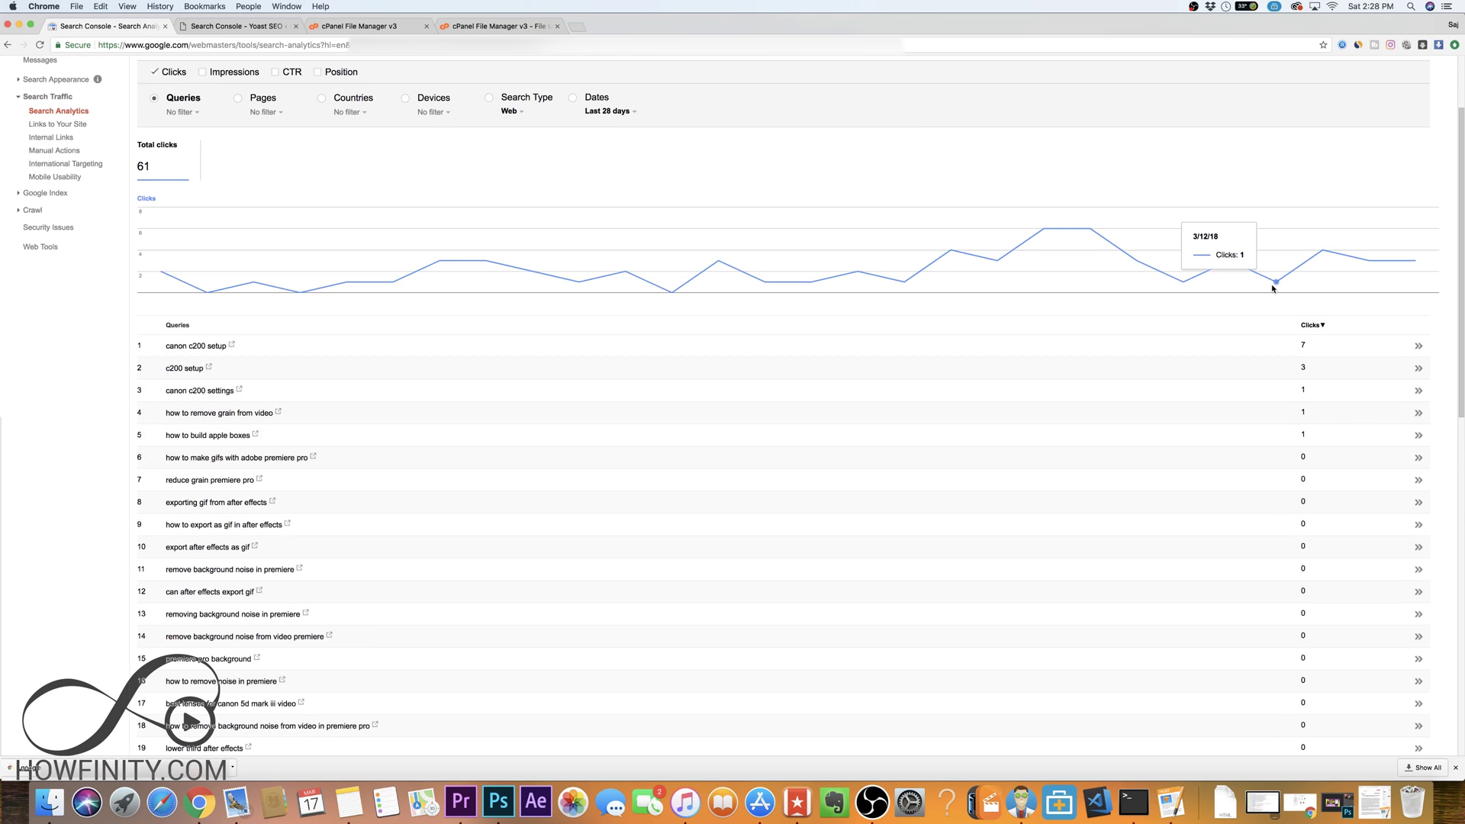
scroll(564, 174, up, 3)
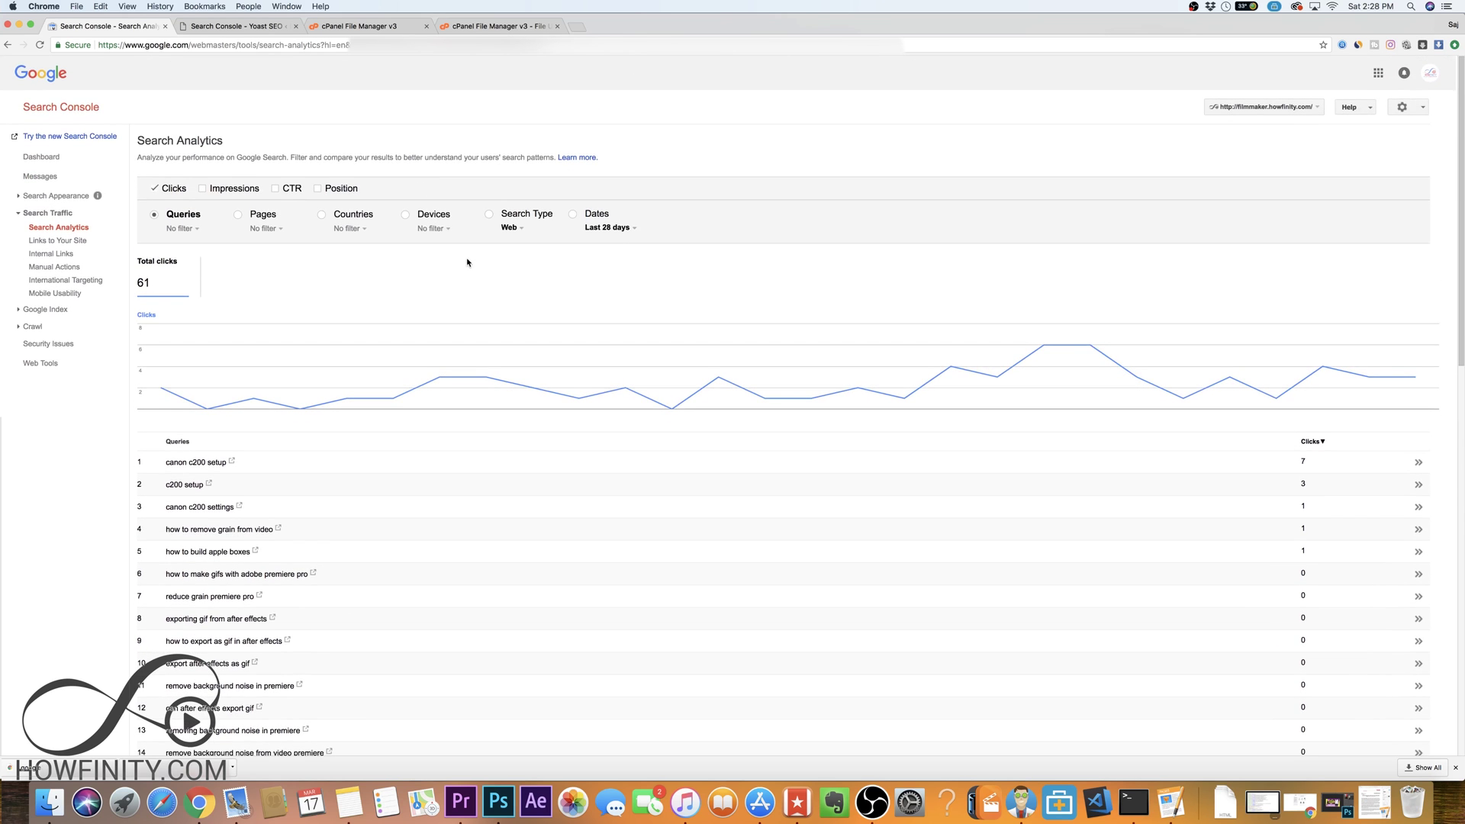
scroll(468, 263, down, 5)
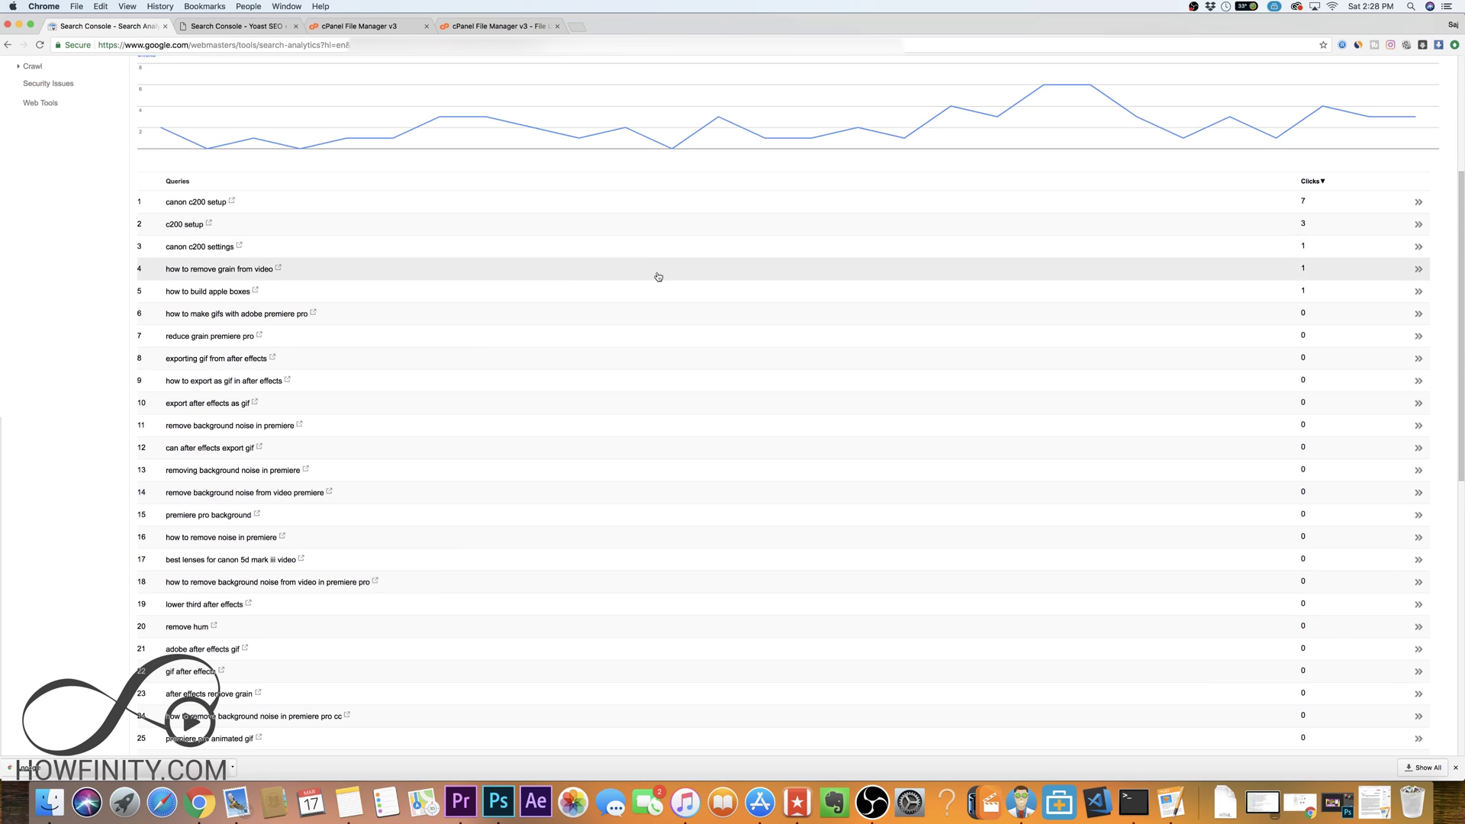
scroll(896, 209, up, 5)
click(200, 189)
click(318, 189)
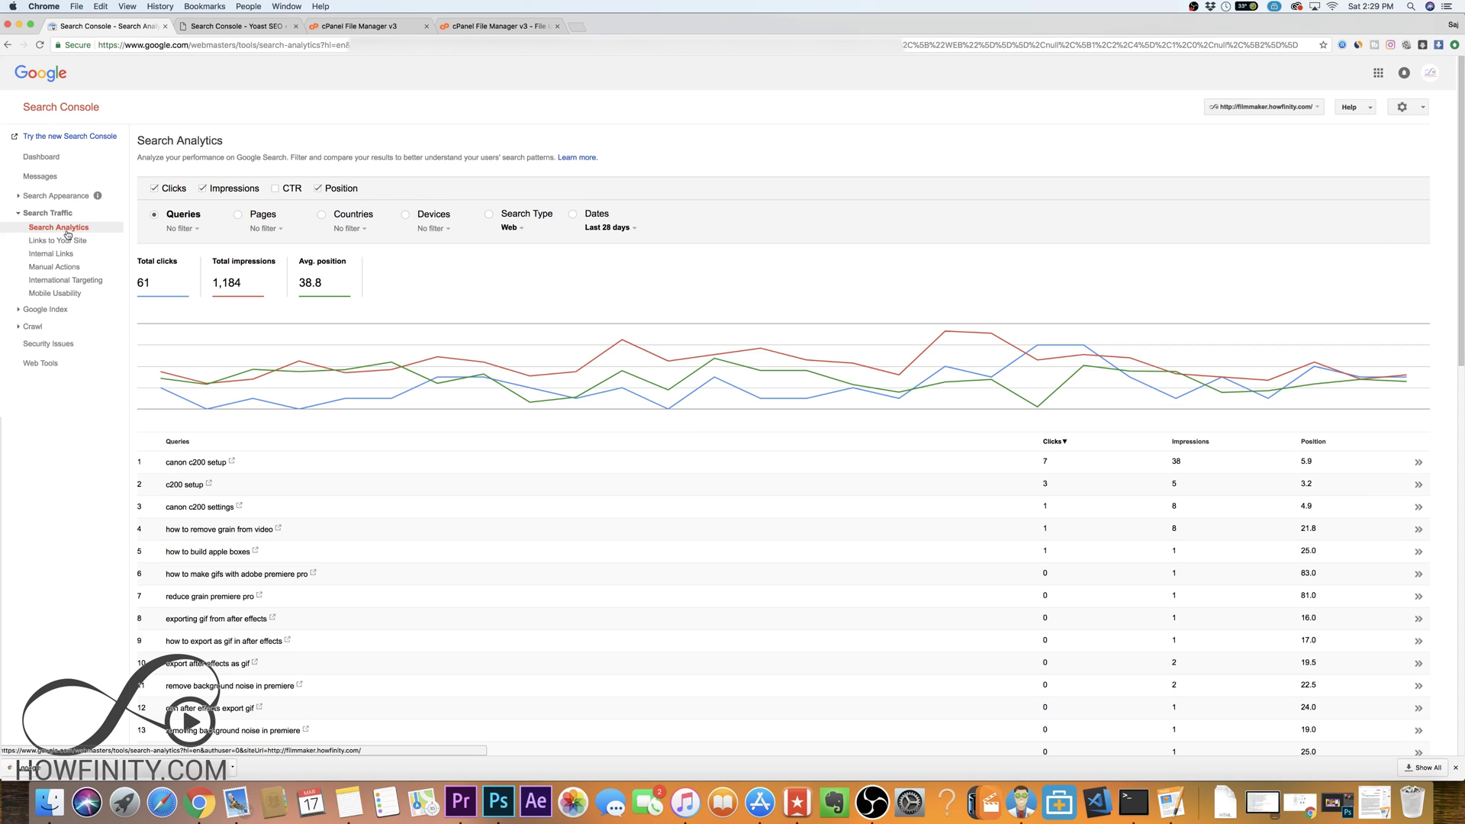
click(53, 242)
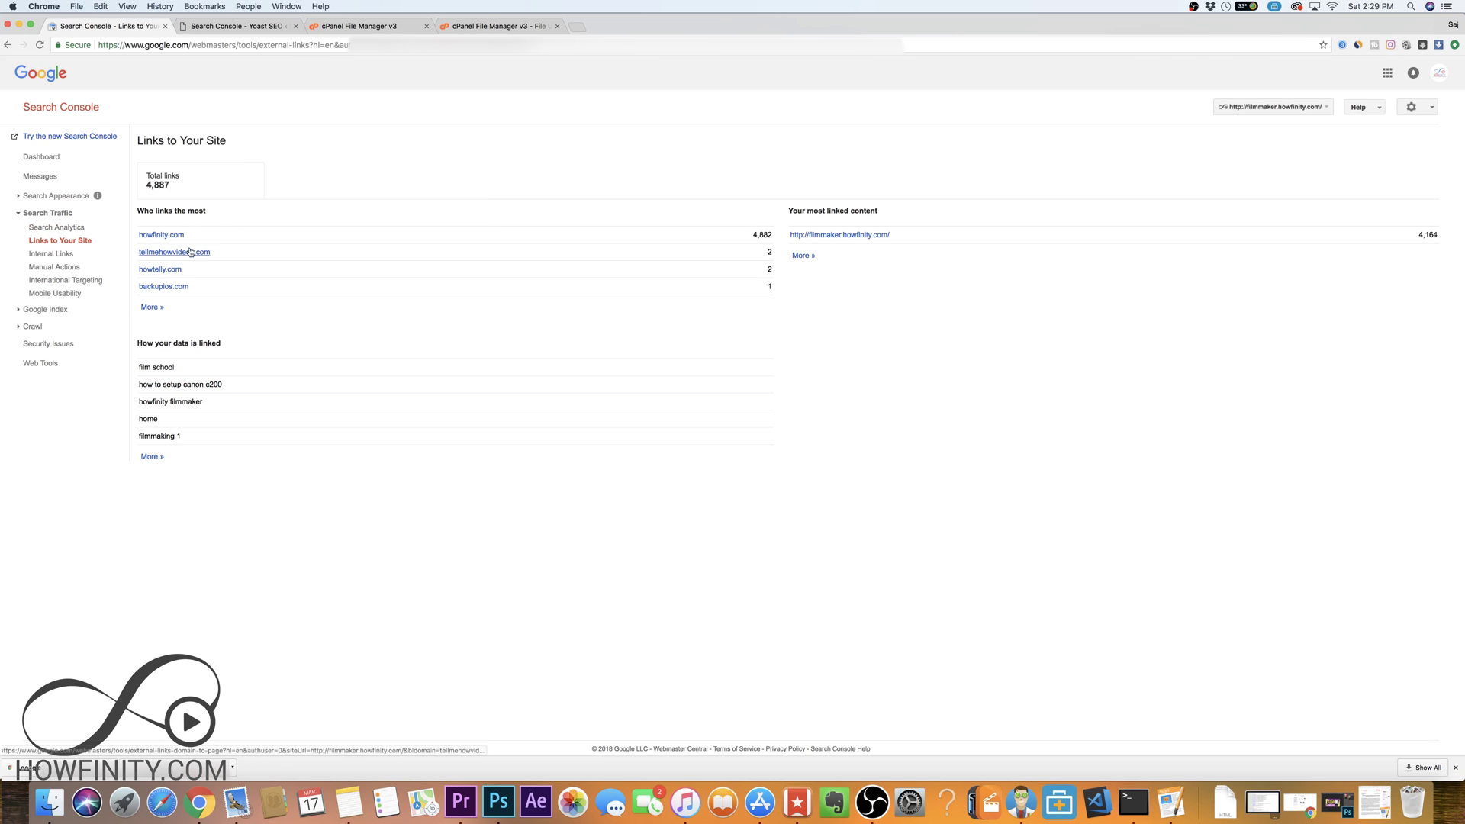
View the Internal Links report, then the Google Index > Index Status report
click(57, 254)
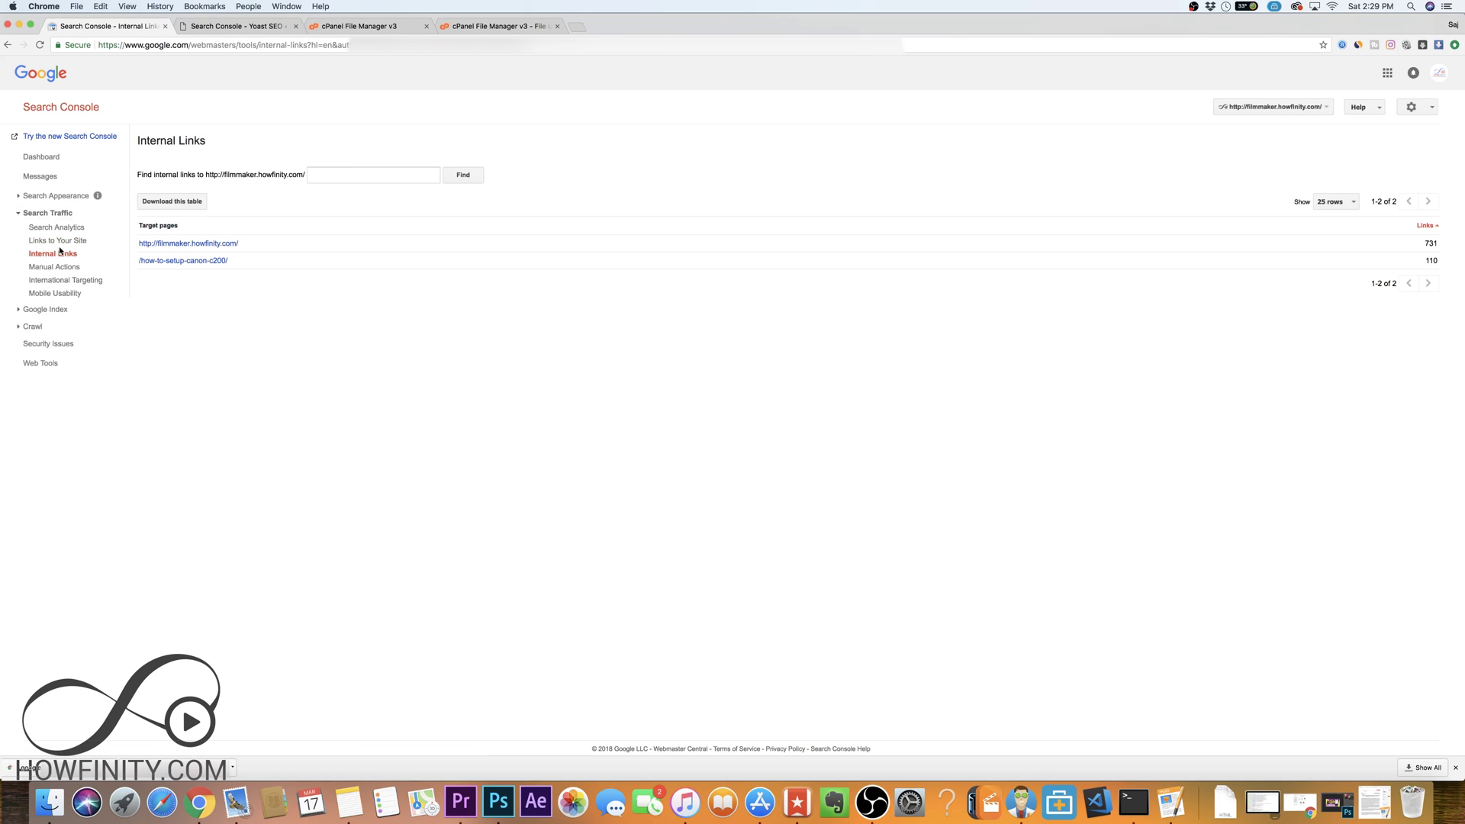
click(49, 311)
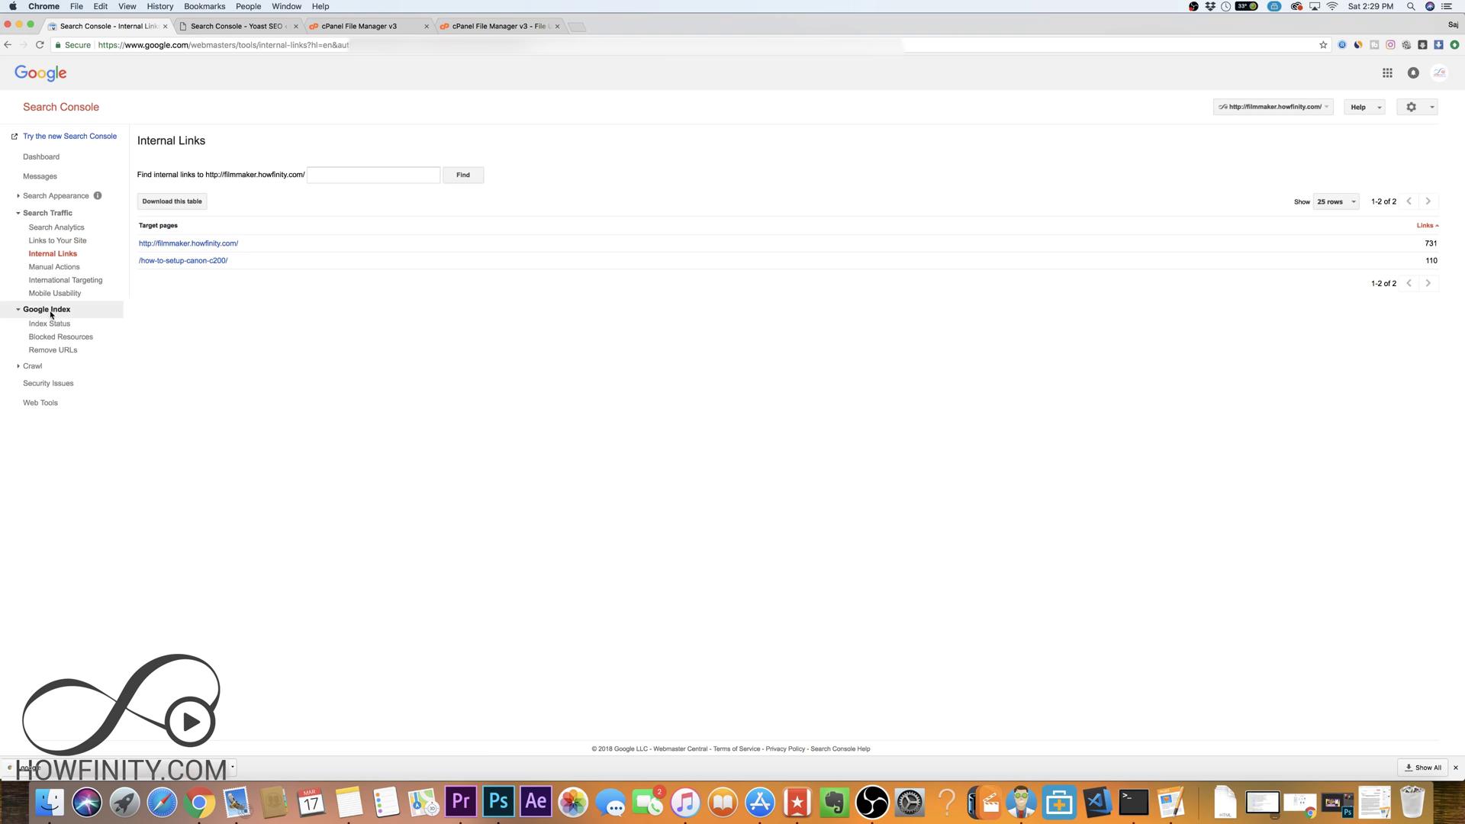
click(49, 324)
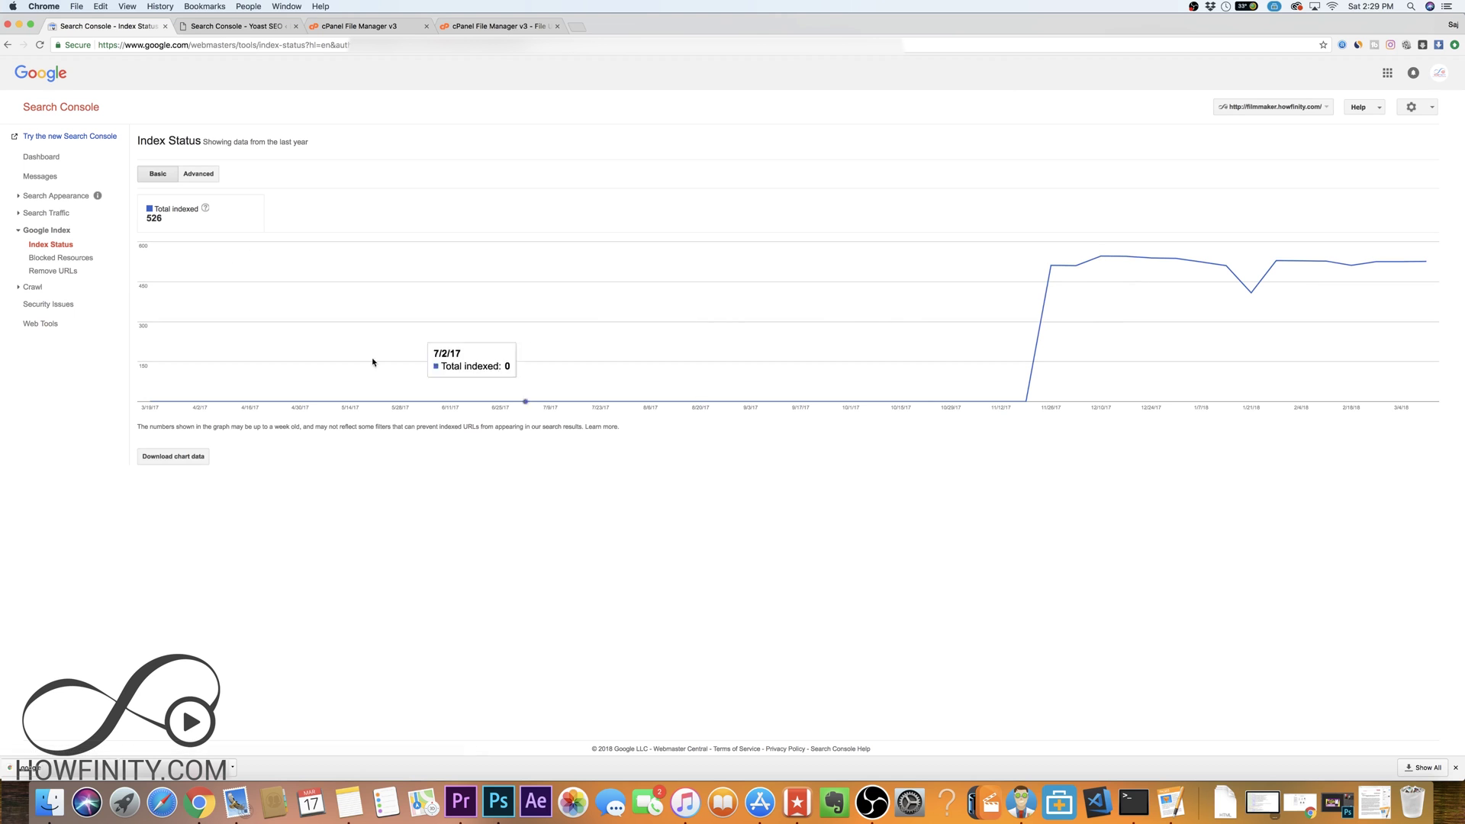
Open Crawl > Crawl Errors and review the 23 not-found URLs returning 404
click(31, 288)
click(42, 301)
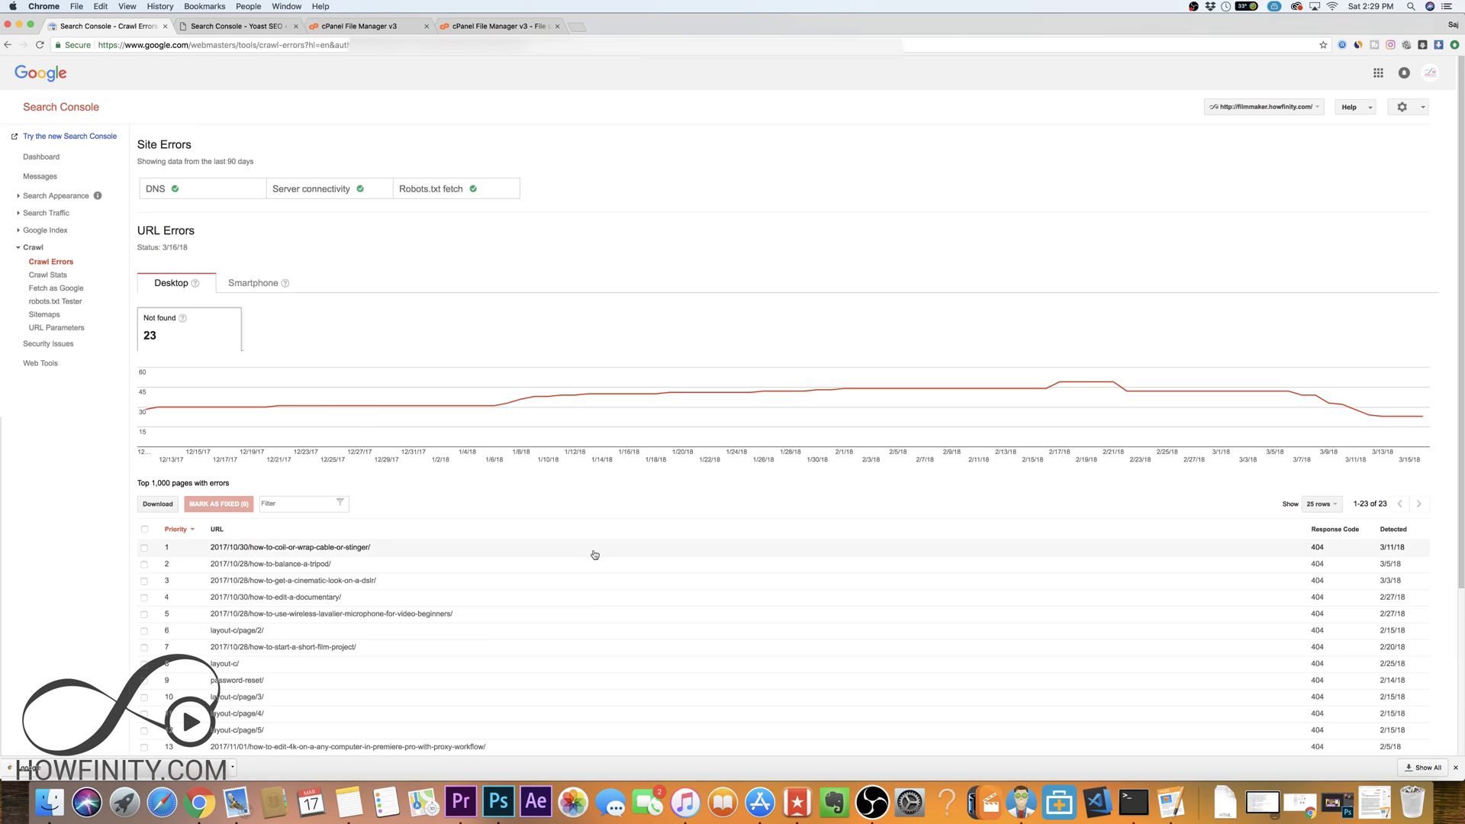
scroll(593, 554, down, 1)
scroll(595, 555, up, 1)
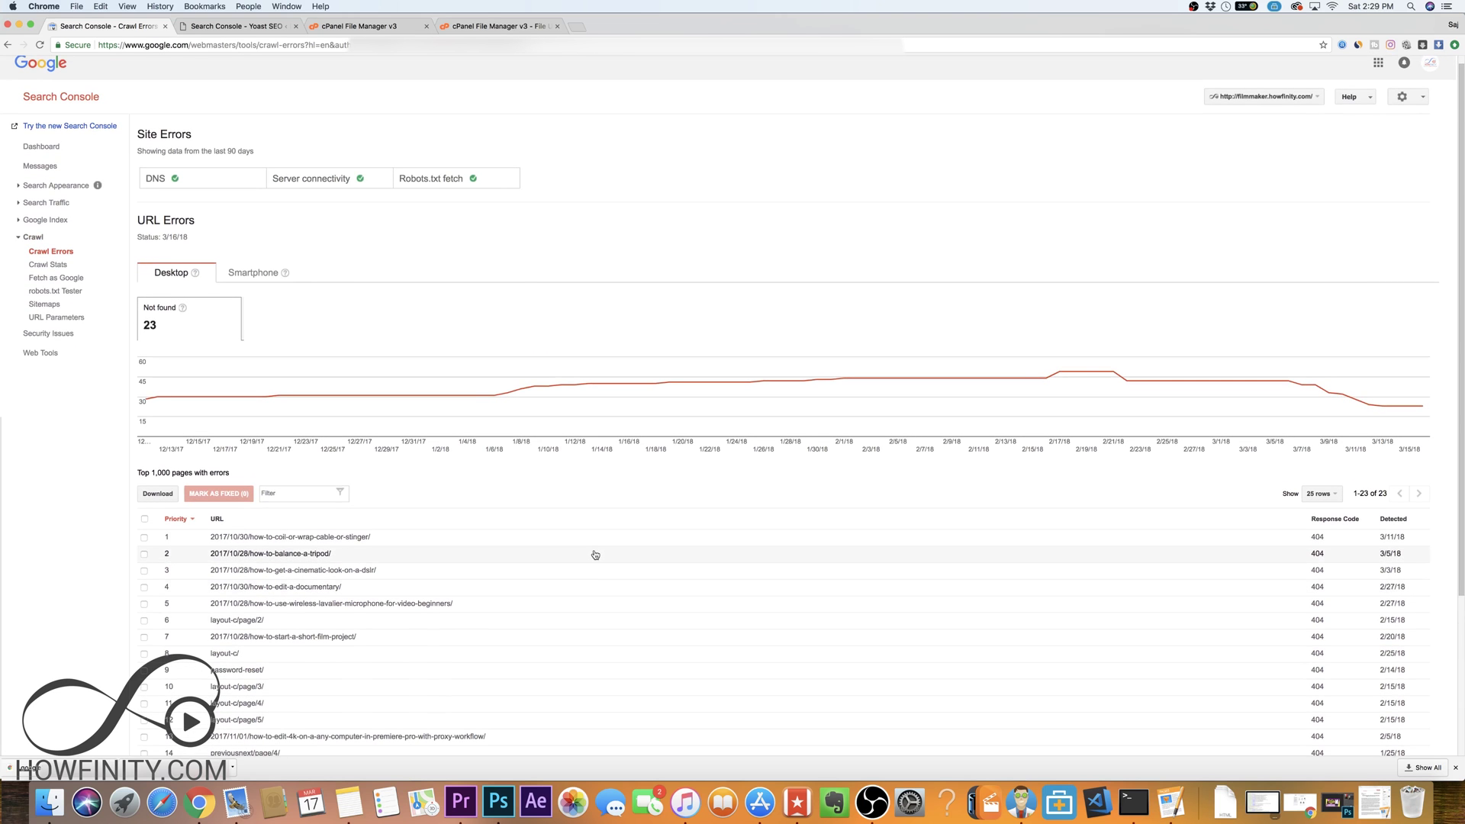
scroll(595, 555, down, 3)
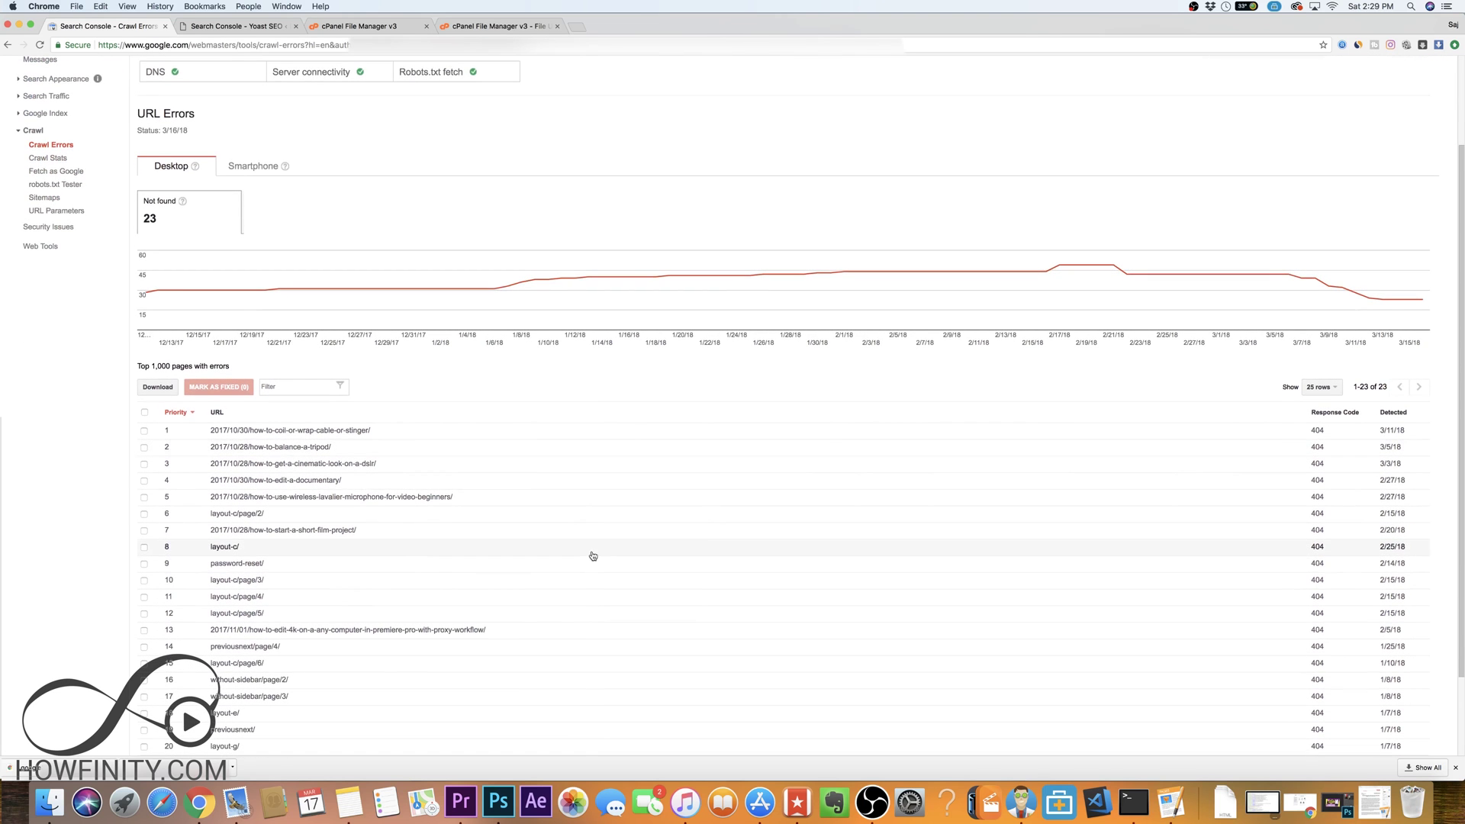
scroll(269, 459, up, 3)
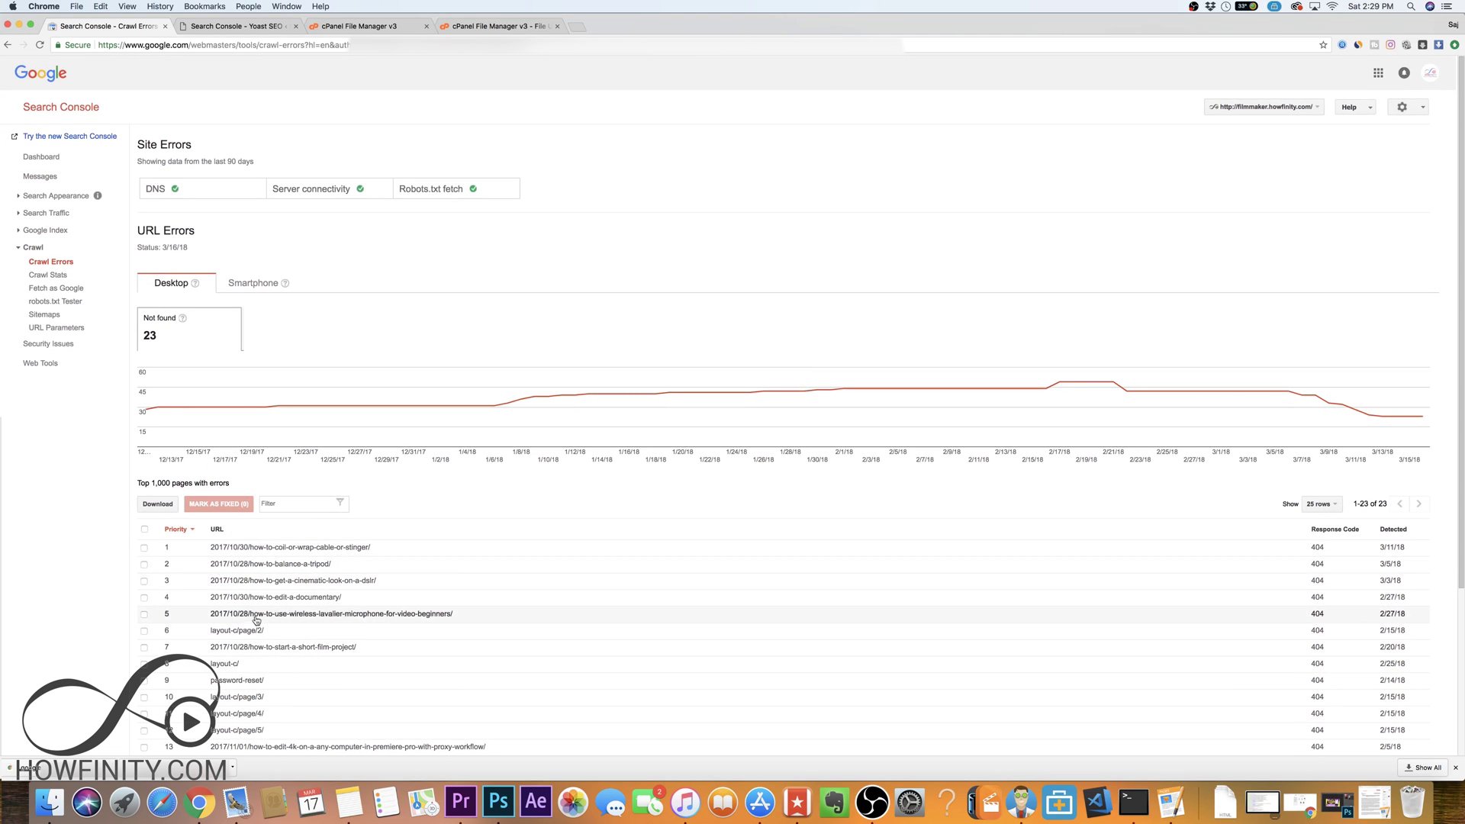
scroll(114, 378, down, 1)
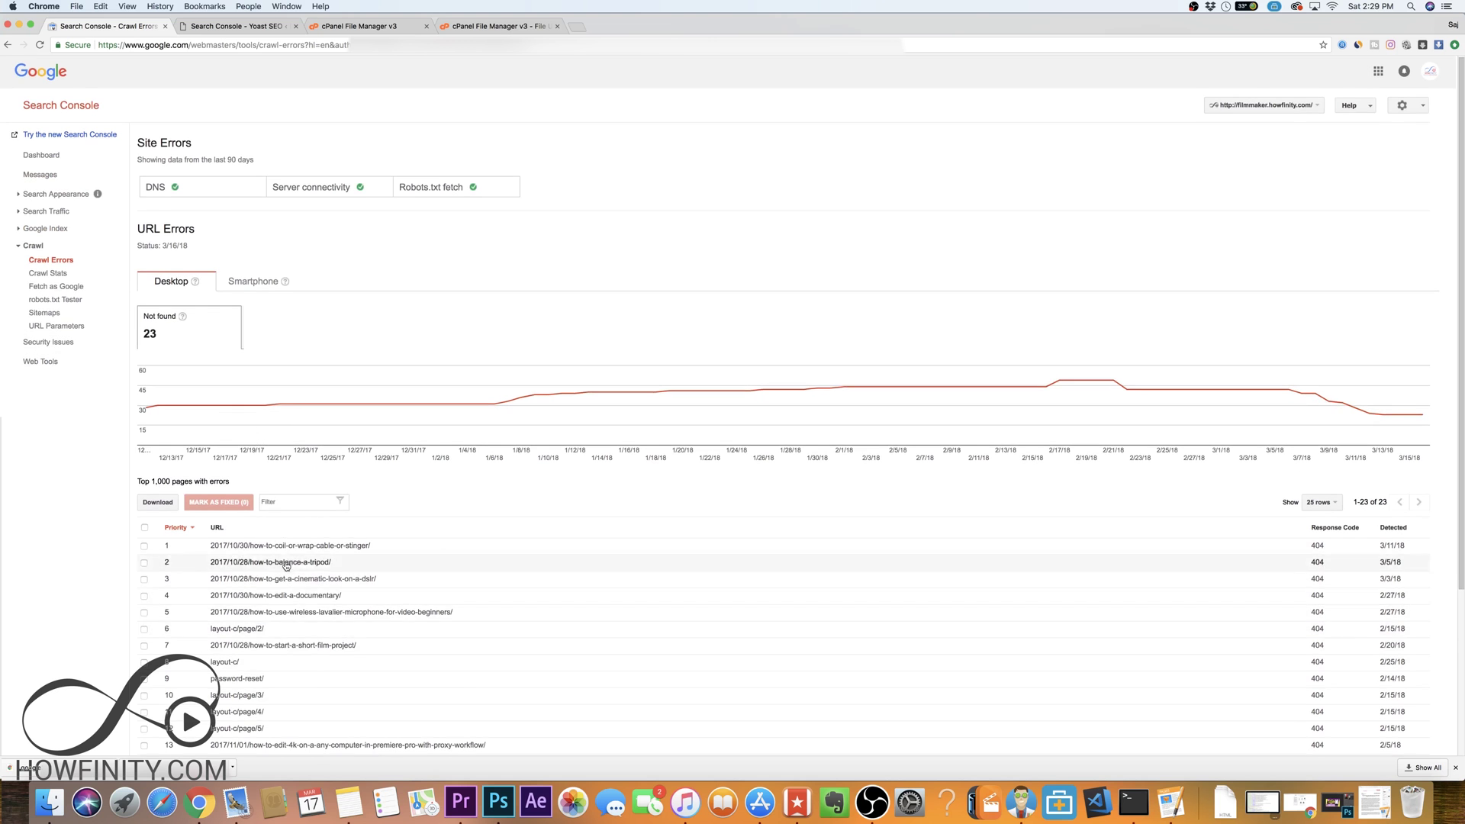
scroll(310, 612, down, 5)
scroll(250, 604, up, 5)
scroll(250, 603, down, 1)
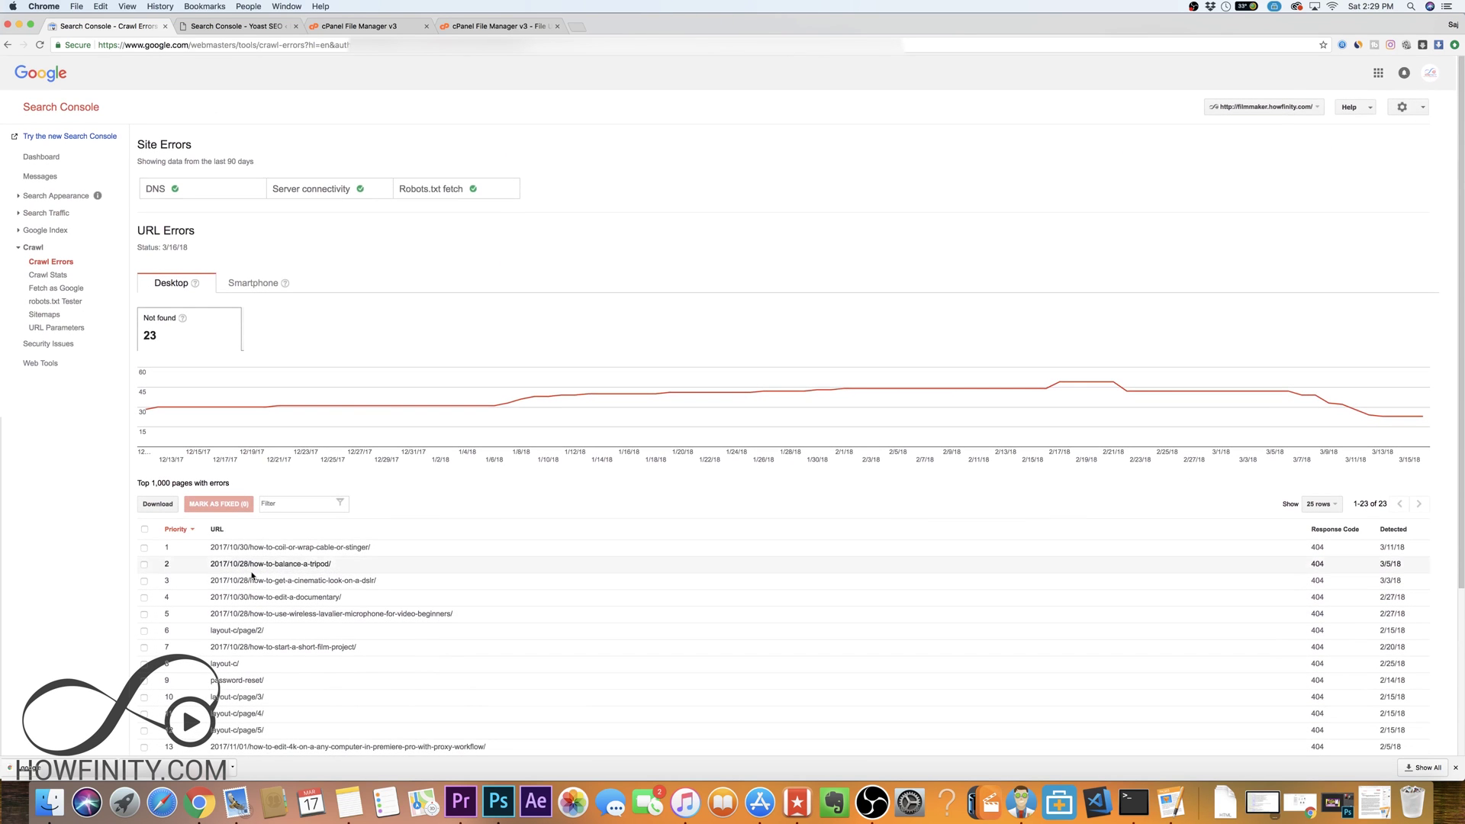
Review the post-sitemap.xml Sitemaps report (40 pages, 32 images indexed), then go to Web Tools' Ad Experience Report
click(52, 321)
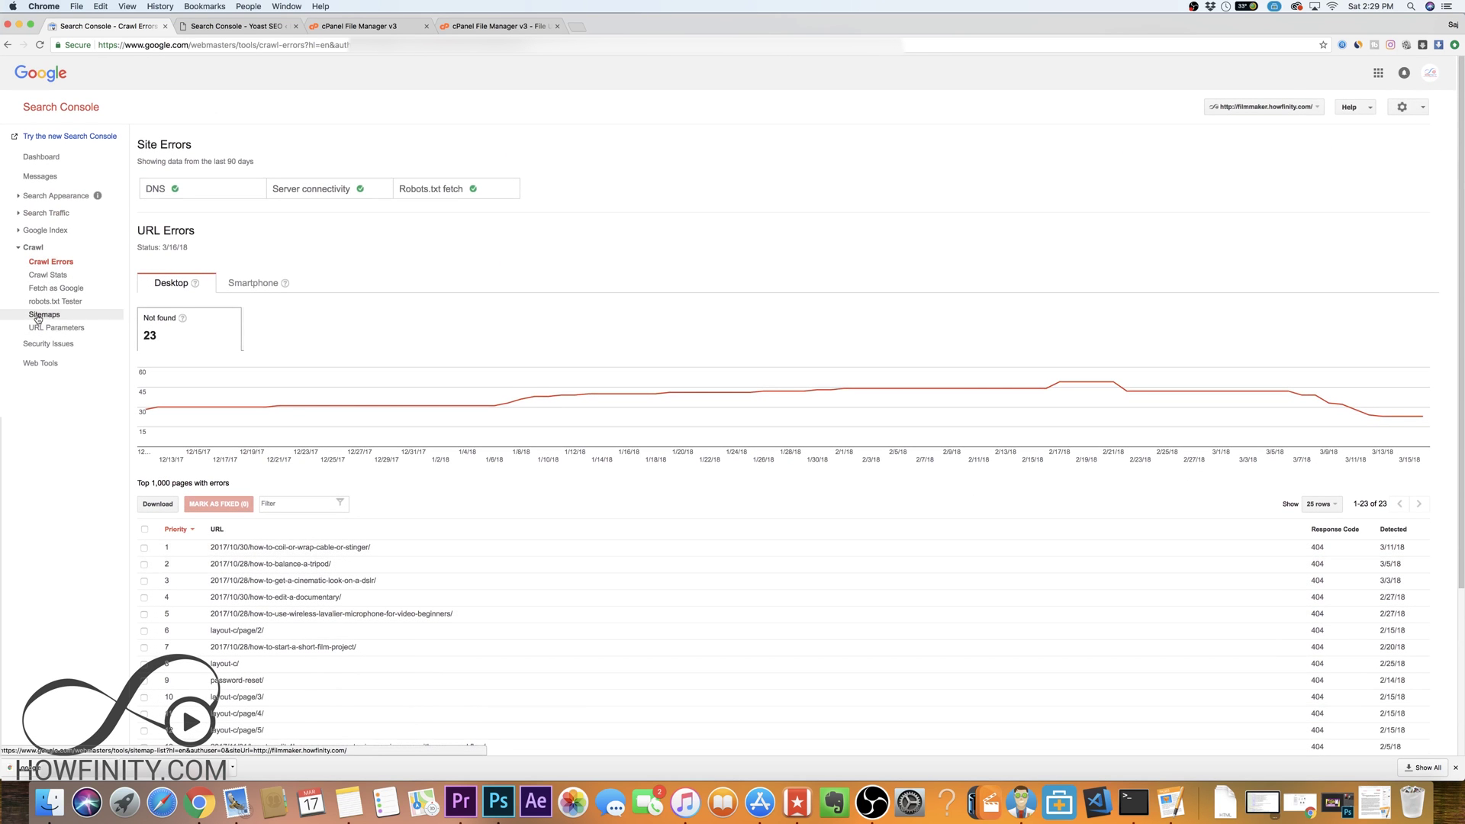
mouse_move(267, 315)
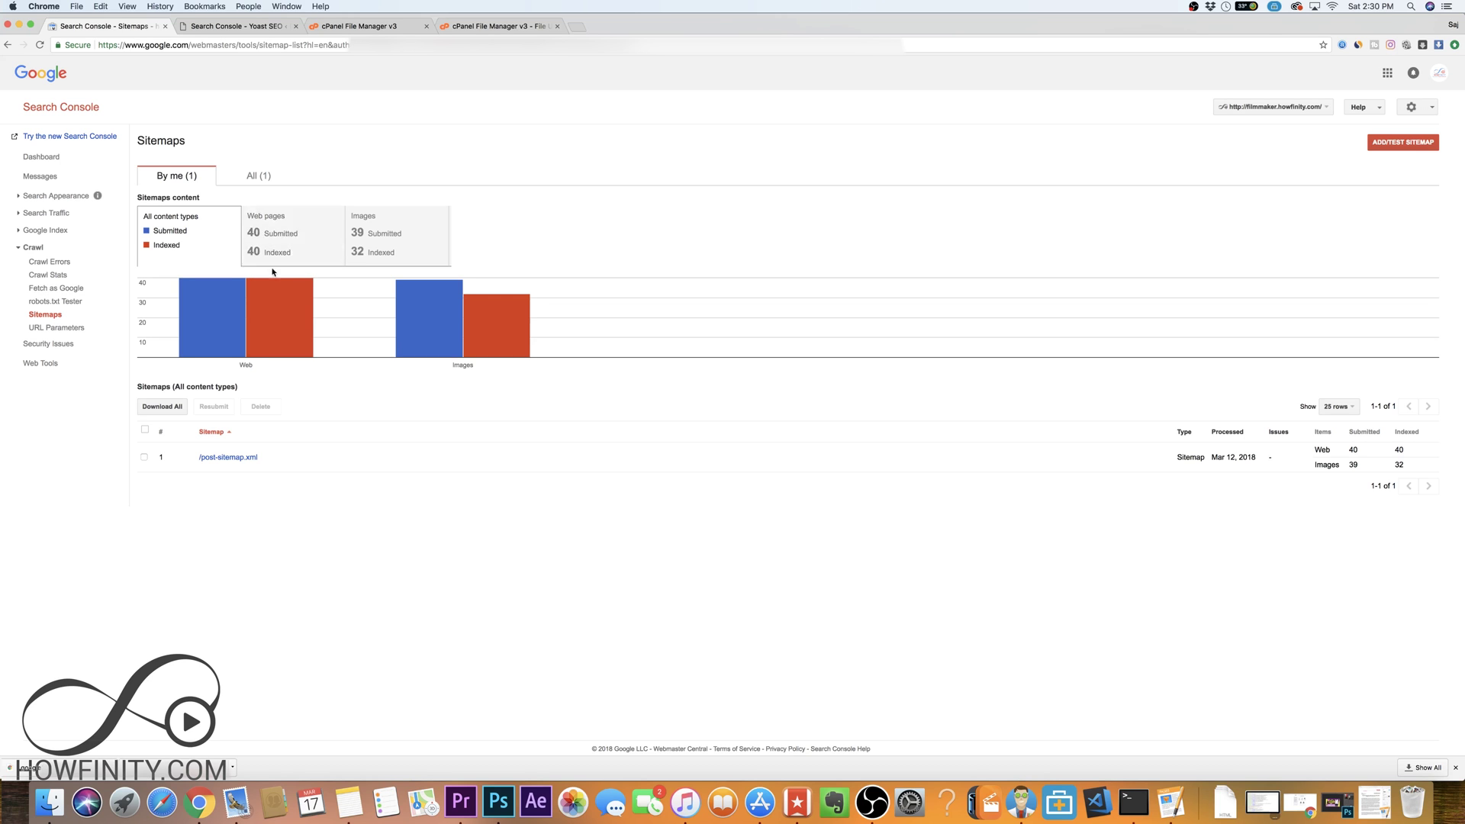
click(8, 45)
click(39, 363)
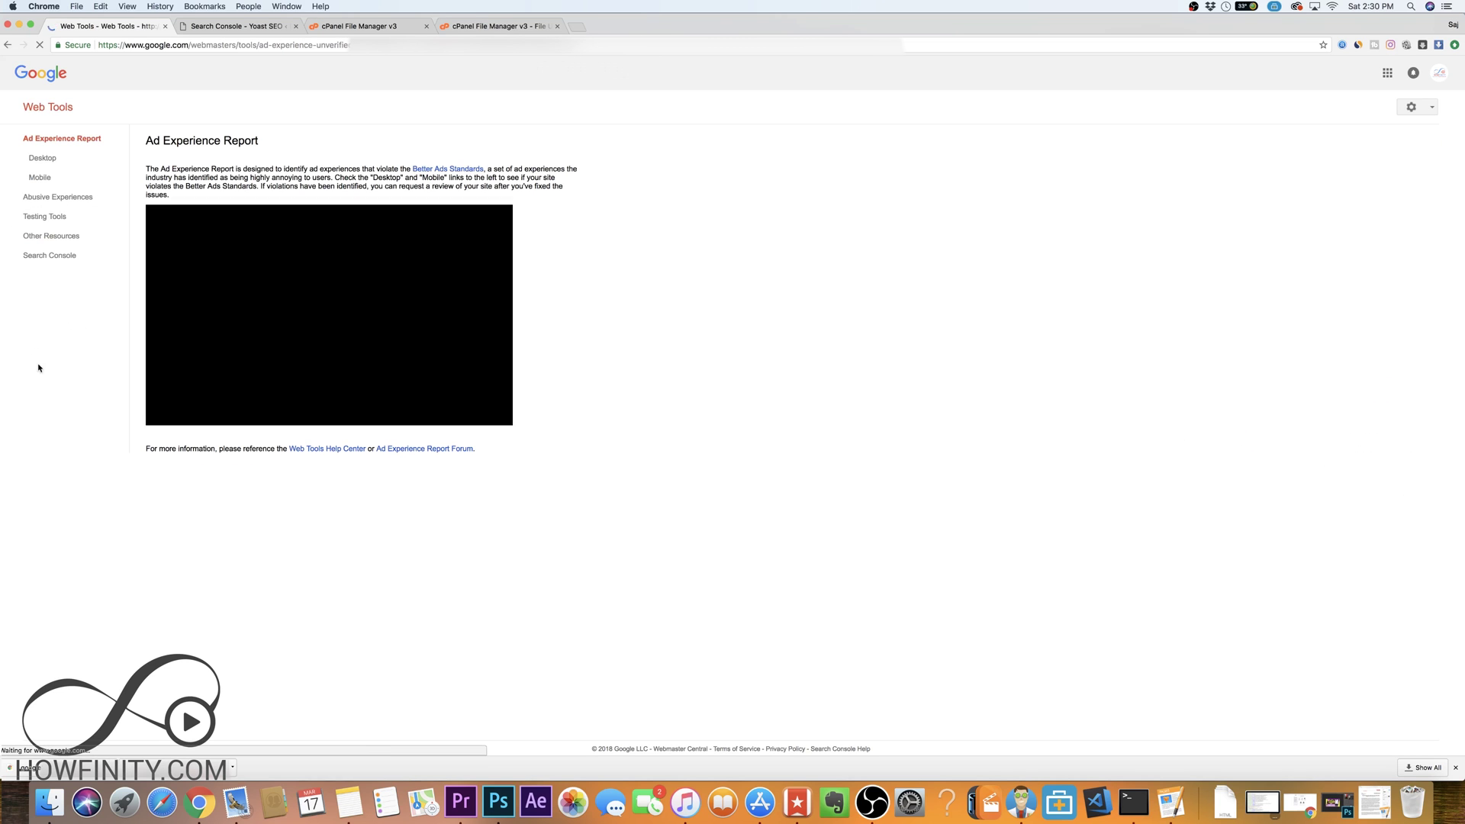
click(63, 238)
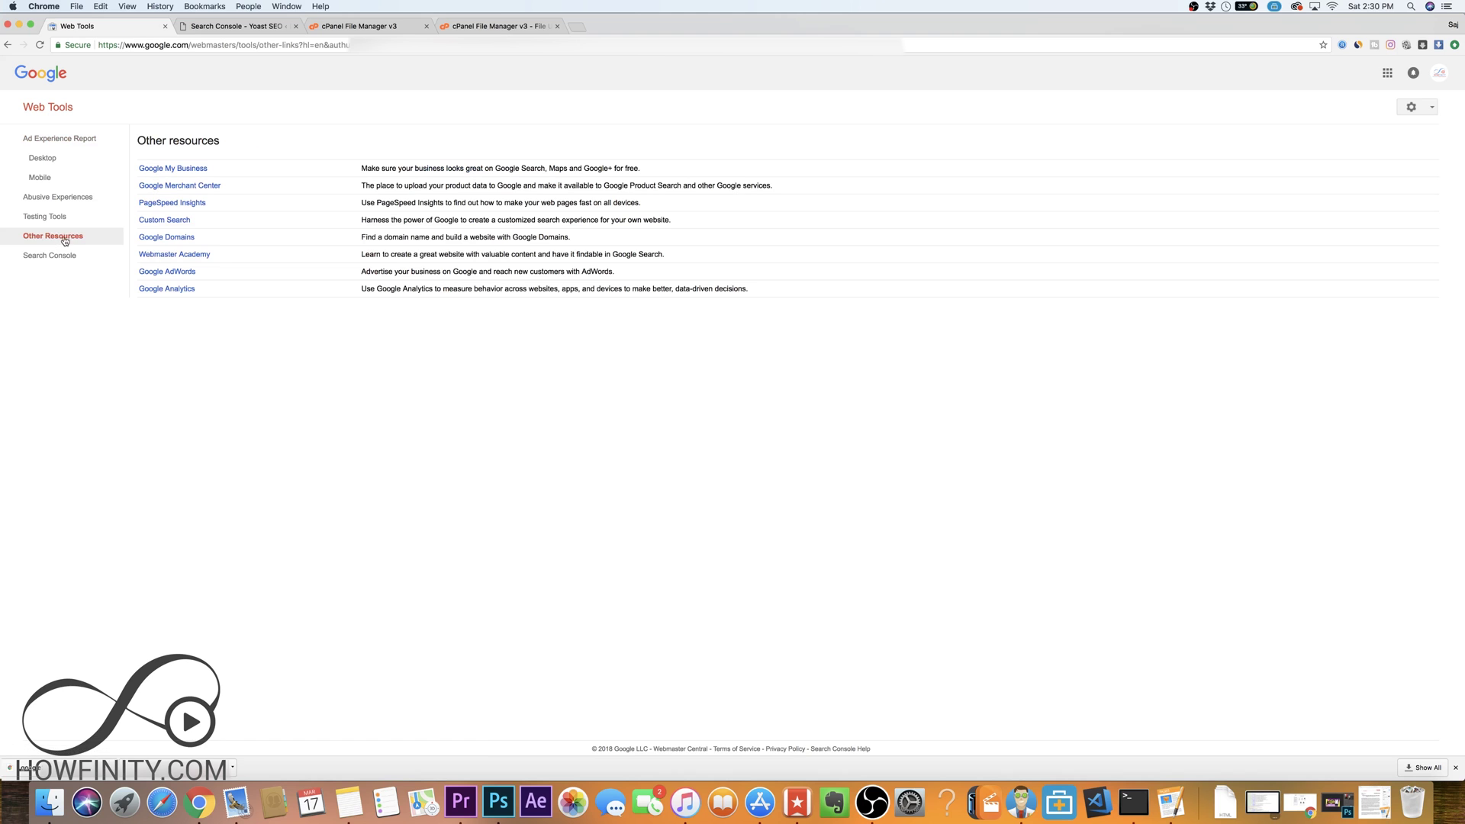
click(165, 204)
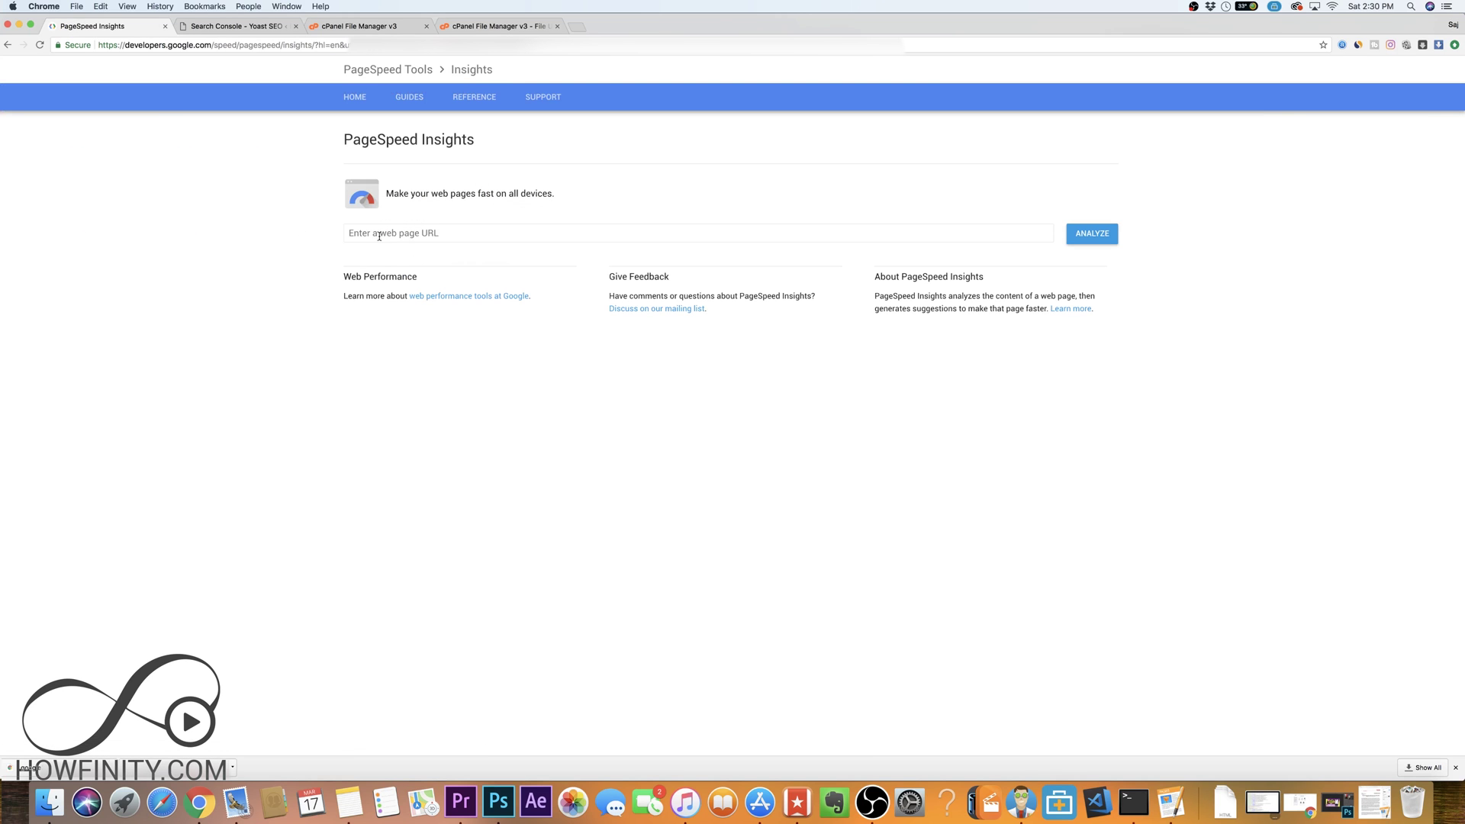
click(415, 229)
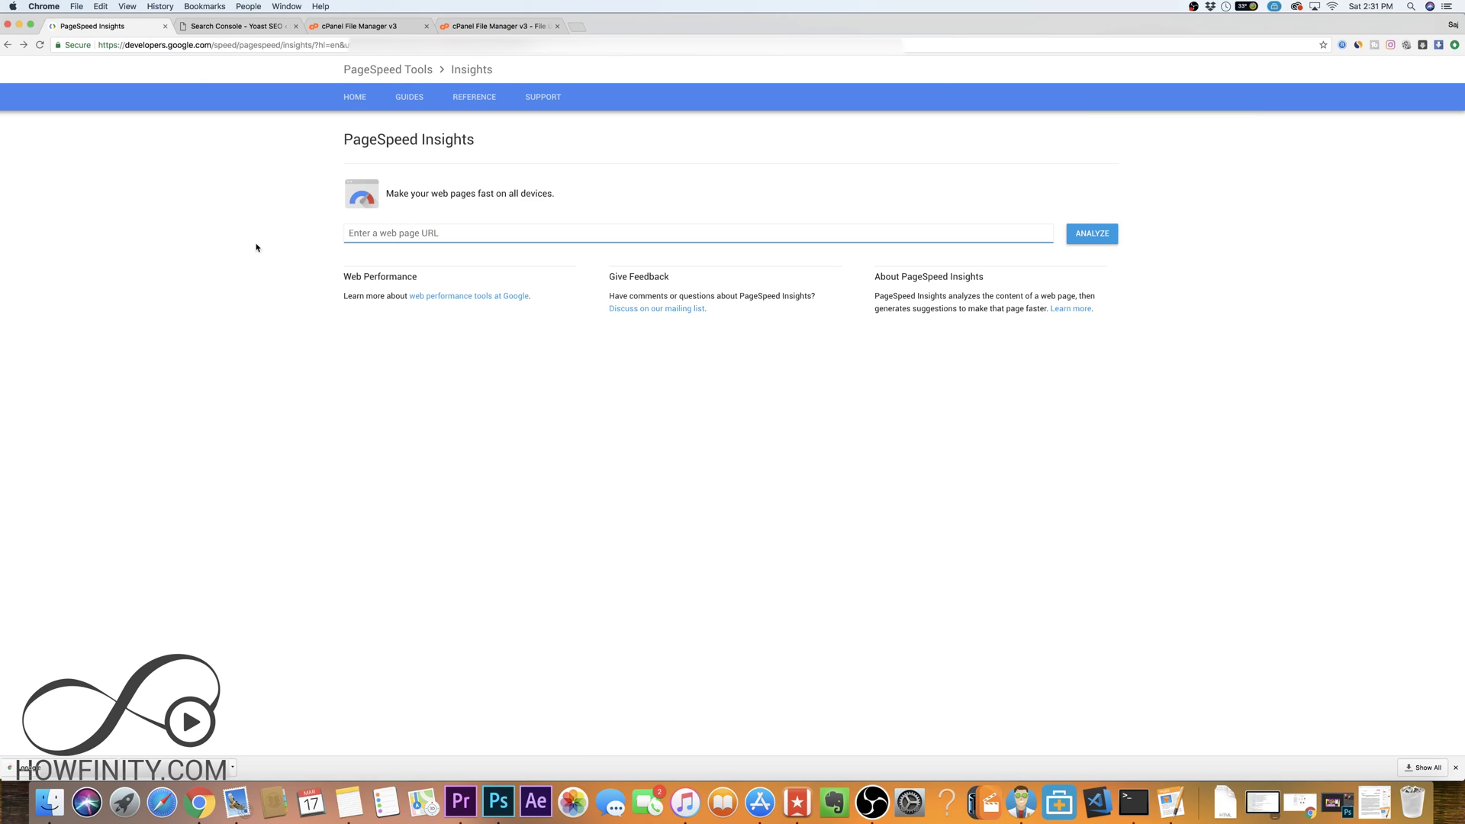
click(8, 45)
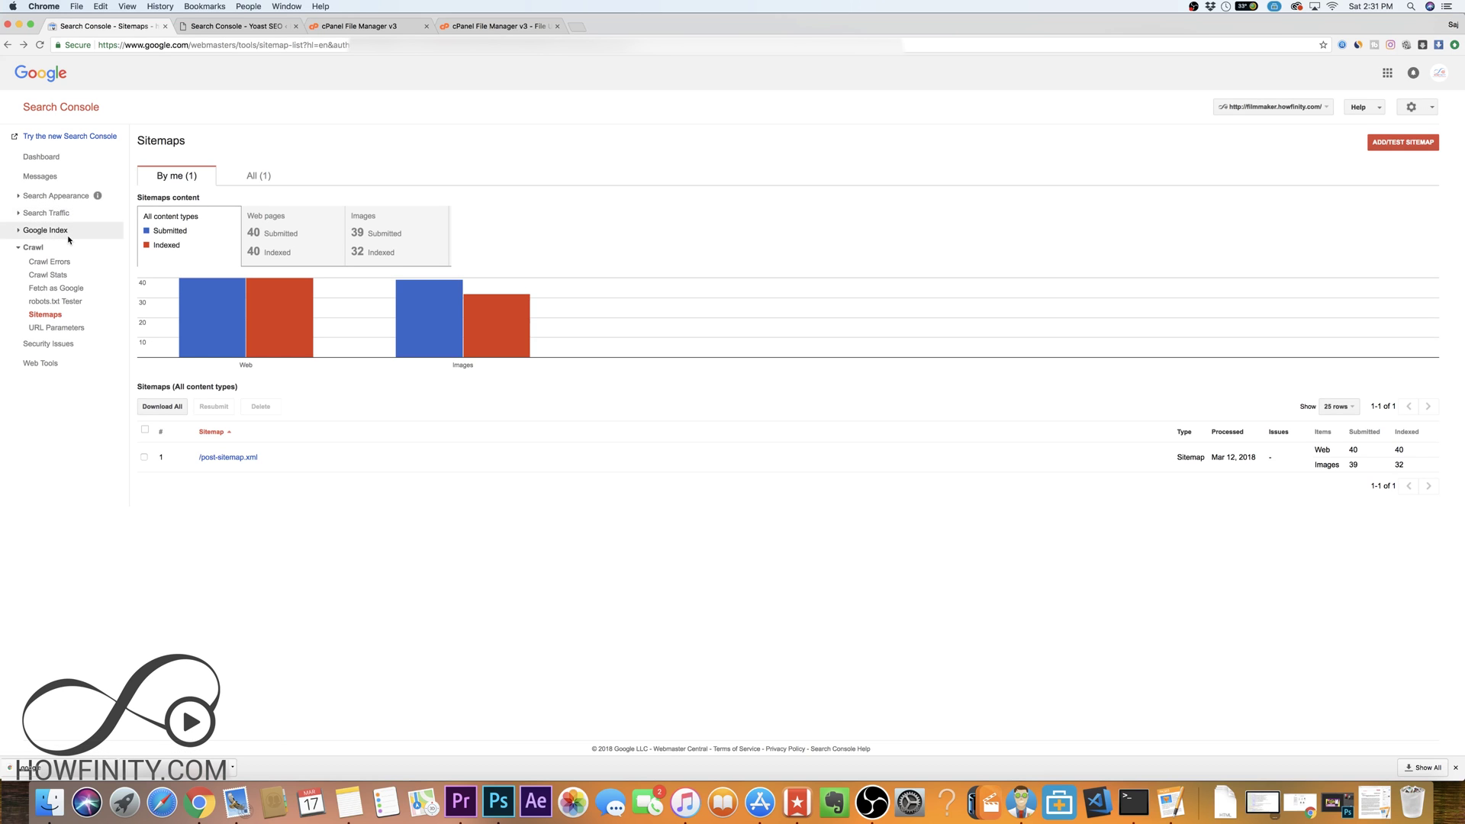
Open Crawl > Fetch as Google for filmmaker.howfinity.com after expanding Search Appearance
click(66, 199)
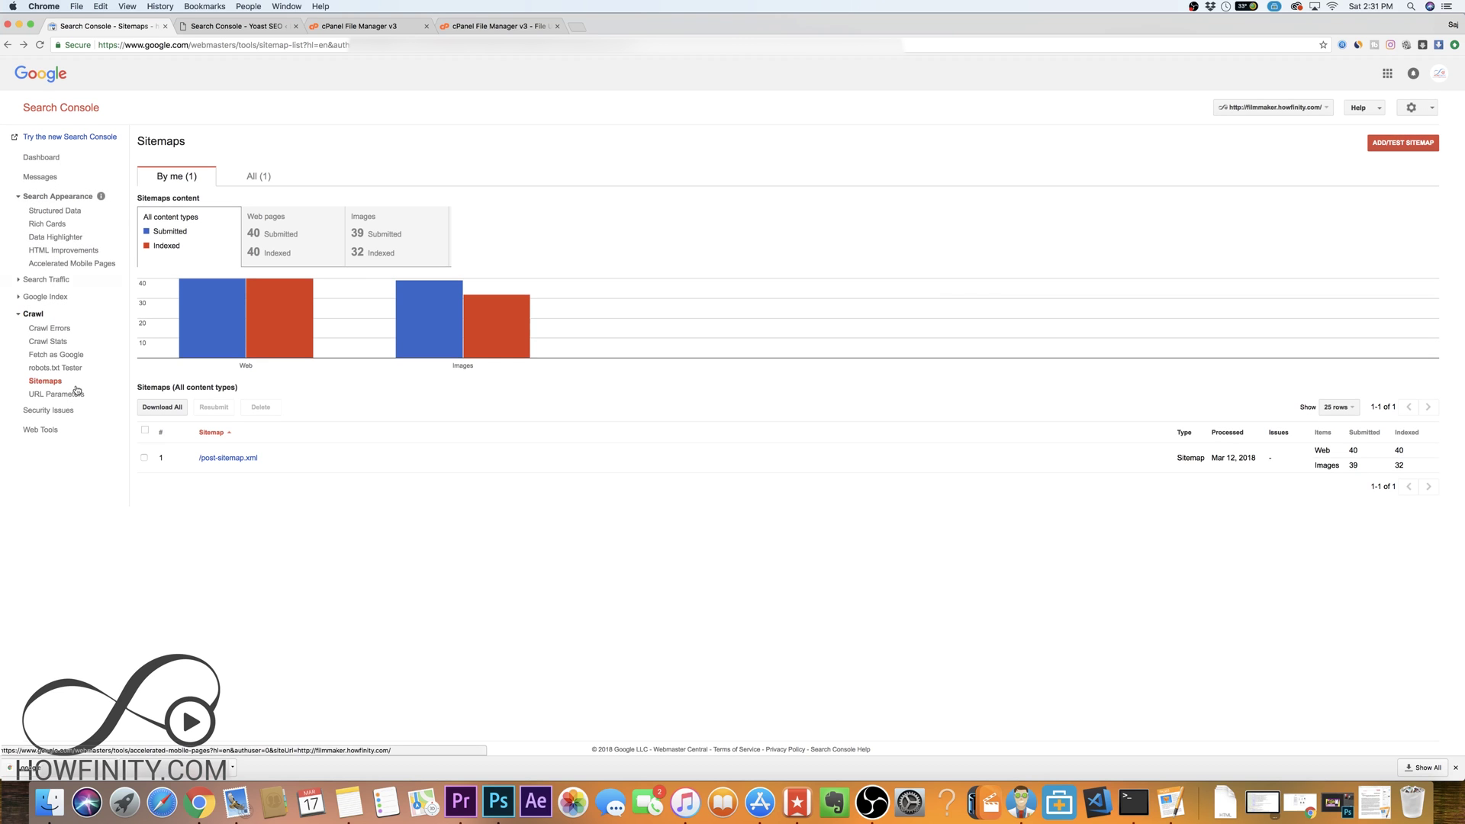
click(55, 356)
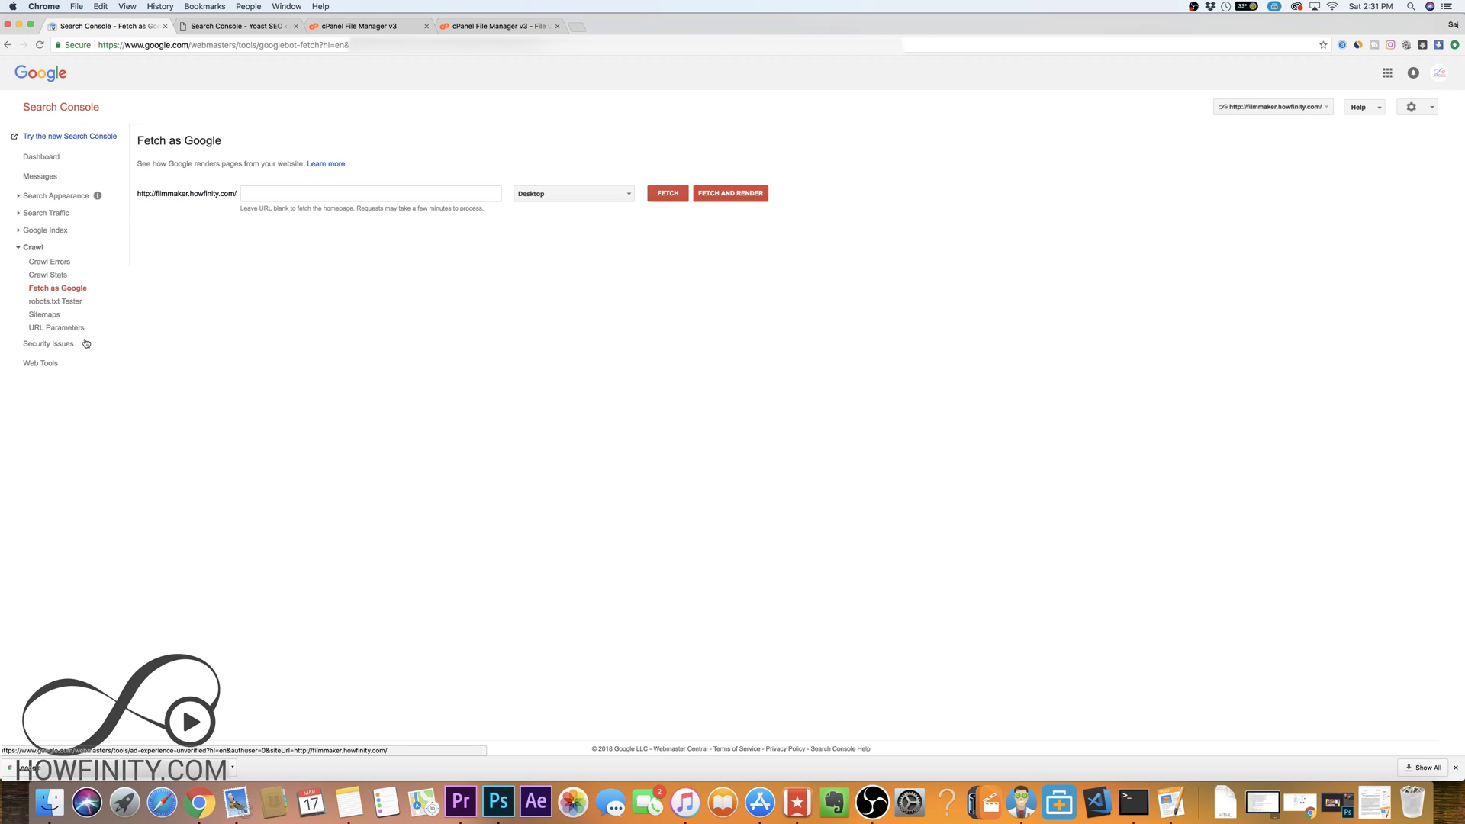